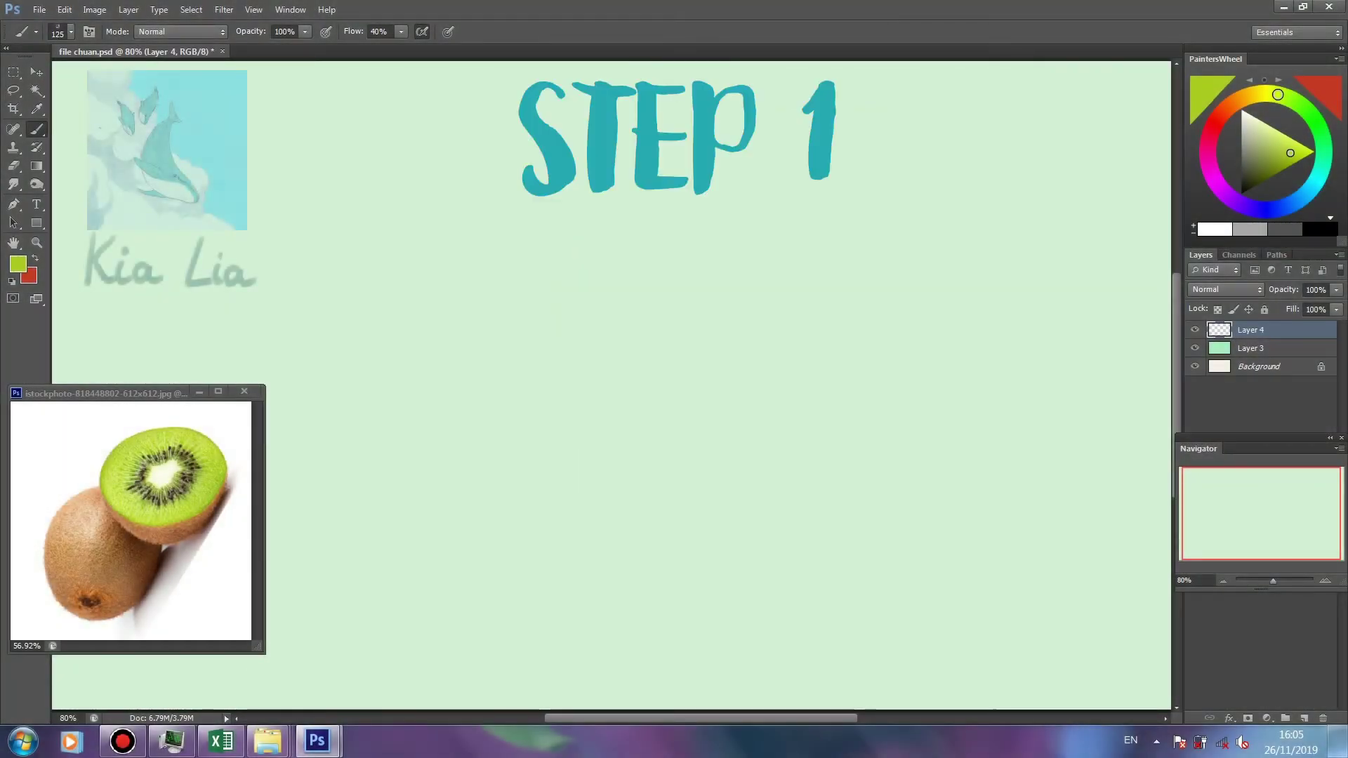
# Paint a solid lime-green oval on Layer 4 for the kiwi's cut face.
pyautogui.moveTo(835, 232)
pyautogui.mouseDown()
pyautogui.moveTo(699, 243)
pyautogui.moveTo(822, 235)
pyautogui.moveTo(688, 225)
pyautogui.moveTo(702, 337)
pyautogui.mouseUp()
pyautogui.moveTo(632, 267); pyautogui.dragTo(758, 365)
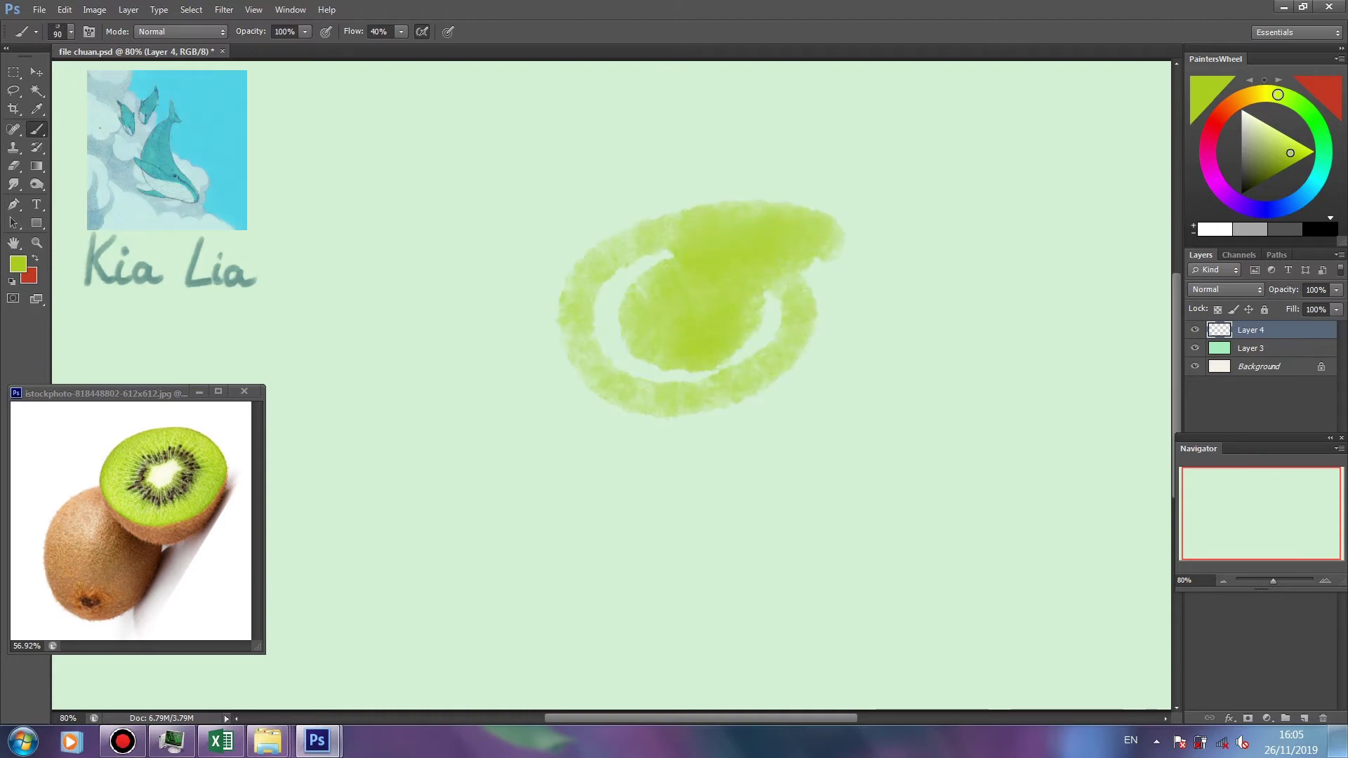
pyautogui.moveTo(646, 295); pyautogui.dragTo(793, 400)
pyautogui.moveTo(583, 211); pyautogui.dragTo(836, 295)
pyautogui.moveTo(548, 316); pyautogui.dragTo(906, 330)
pyautogui.moveTo(842, 211); pyautogui.dragTo(562, 232)
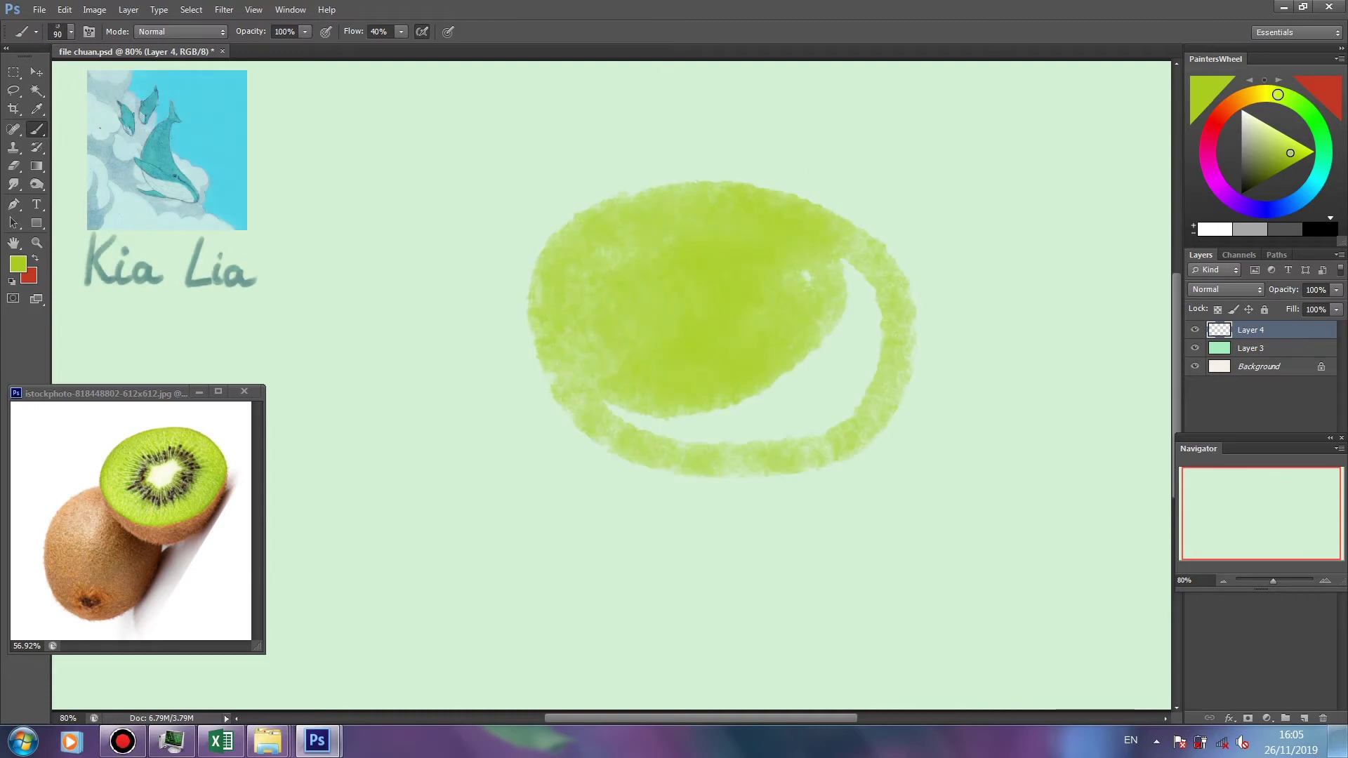
pyautogui.moveTo(561, 316); pyautogui.dragTo(885, 421)
pyautogui.moveTo(772, 183)
pyautogui.mouseDown()
pyautogui.moveTo(892, 252)
pyautogui.moveTo(534, 316)
pyautogui.mouseUp()
pyautogui.moveTo(688, 168)
pyautogui.mouseDown()
pyautogui.moveTo(891, 245)
pyautogui.moveTo(520, 316)
pyautogui.mouseUp()
pyautogui.moveTo(534, 365); pyautogui.dragTo(913, 295)
pyautogui.moveTo(829, 189); pyautogui.dragTo(871, 204)
# On a new Layer 5 beneath, paint brown skin along the oval's lower-left and bottom edge.
pyautogui.keyDown('alt'); pyautogui.click(77, 561); pyautogui.keyUp('alt')
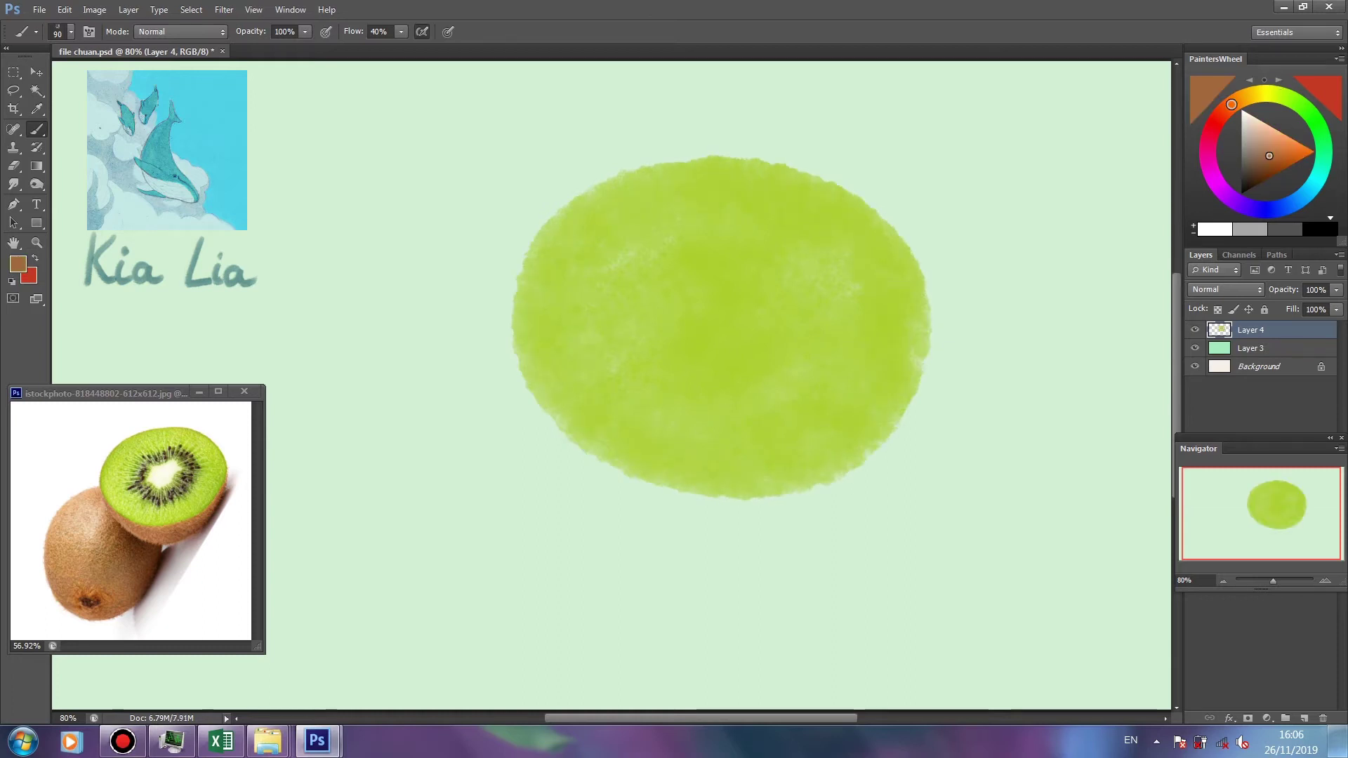
pyautogui.keyDown('ctrl'); pyautogui.click(1304, 718); pyautogui.keyUp('ctrl')
pyautogui.moveTo(519, 372); pyautogui.dragTo(537, 414)
pyautogui.moveTo(509, 316); pyautogui.dragTo(555, 421)
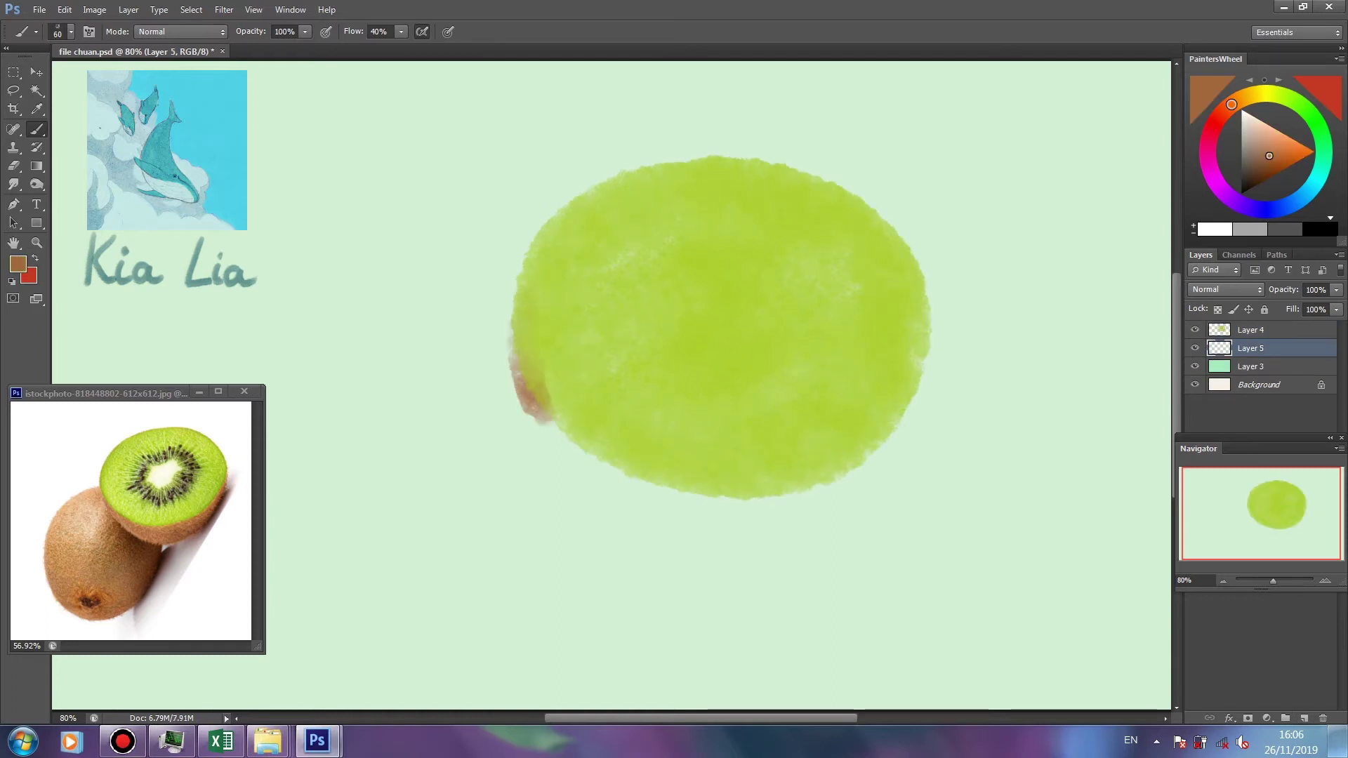
pyautogui.moveTo(519, 358)
pyautogui.mouseDown()
pyautogui.moveTo(579, 463)
pyautogui.moveTo(600, 470)
pyautogui.mouseUp()
pyautogui.moveTo(544, 380)
pyautogui.mouseDown()
pyautogui.moveTo(635, 488)
pyautogui.moveTo(671, 509)
pyautogui.moveTo(734, 509)
pyautogui.mouseUp()
pyautogui.moveTo(650, 492); pyautogui.dragTo(754, 513)
# Extend the brown skin up the right side and deepen it along the bottom rim.
pyautogui.moveTo(544, 449)
pyautogui.mouseDown()
pyautogui.moveTo(660, 530)
pyautogui.moveTo(762, 544)
pyautogui.mouseUp()
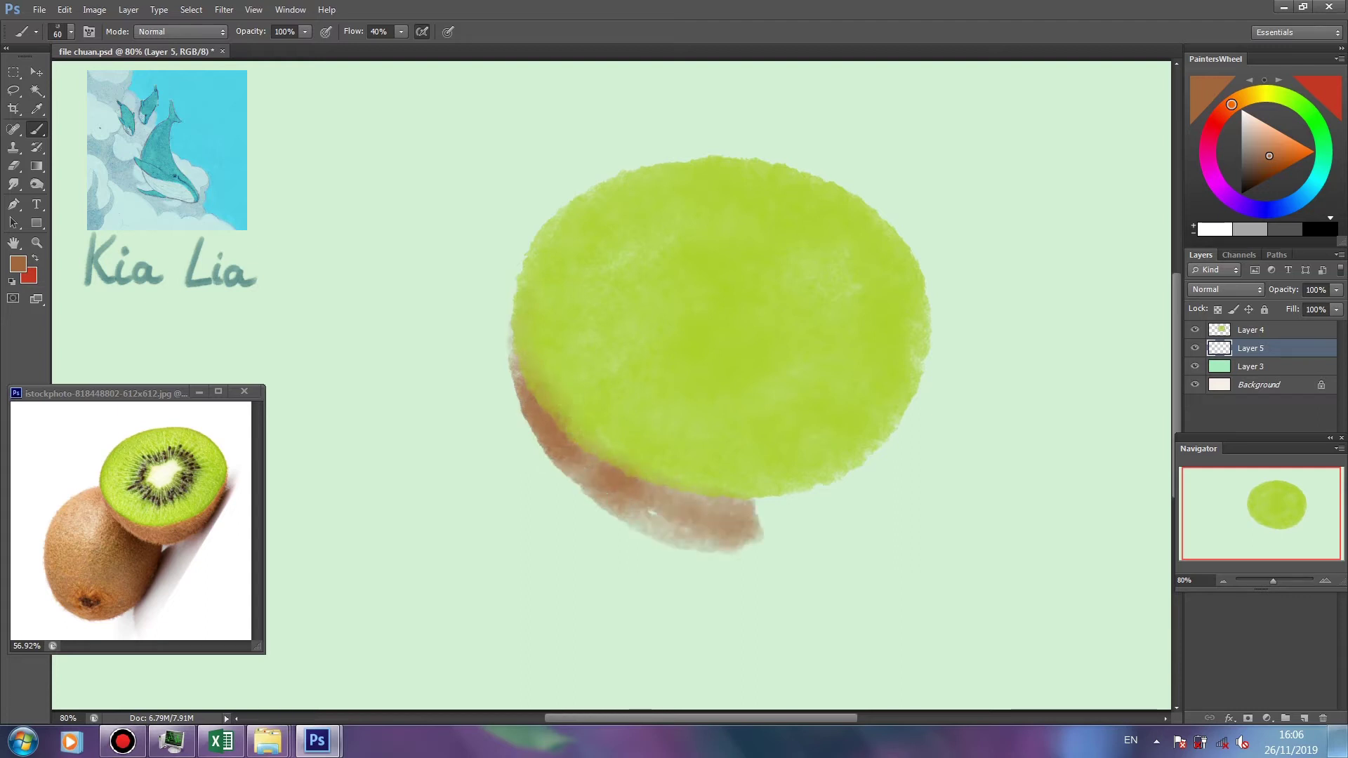
pyautogui.moveTo(653, 498); pyautogui.dragTo(829, 520)
pyautogui.moveTo(741, 533); pyautogui.dragTo(888, 442)
pyautogui.moveTo(744, 484)
pyautogui.mouseDown()
pyautogui.moveTo(885, 446)
pyautogui.moveTo(930, 333)
pyautogui.moveTo(934, 421)
pyautogui.mouseUp()
pyautogui.moveTo(933, 414); pyautogui.dragTo(857, 498)
pyautogui.moveTo(934, 379)
pyautogui.mouseDown()
pyautogui.moveTo(793, 533)
pyautogui.moveTo(724, 552)
pyautogui.mouseUp()
pyautogui.moveTo(622, 509)
pyautogui.mouseDown()
pyautogui.moveTo(790, 552)
pyautogui.moveTo(938, 281)
pyautogui.mouseUp()
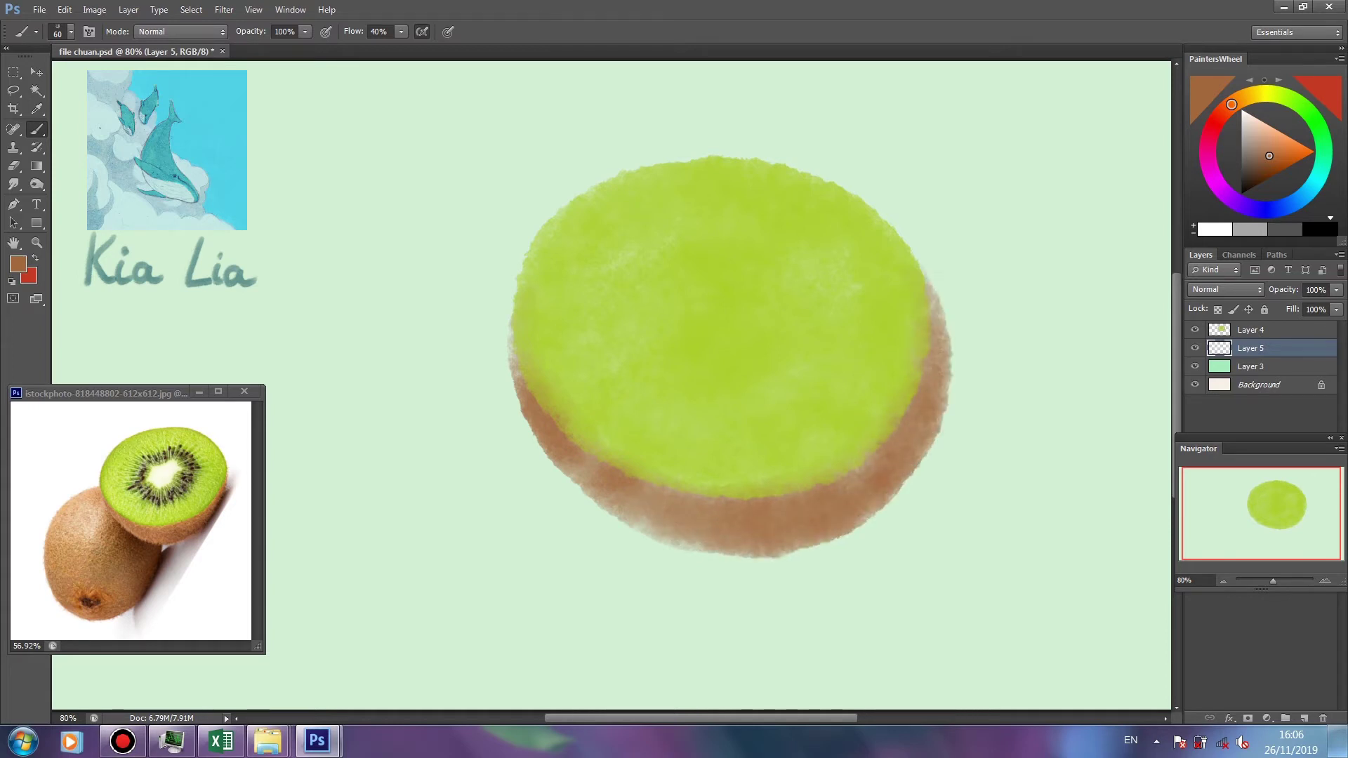
pyautogui.moveTo(839, 551); pyautogui.dragTo(688, 556)
pyautogui.moveTo(622, 488); pyautogui.dragTo(706, 523)
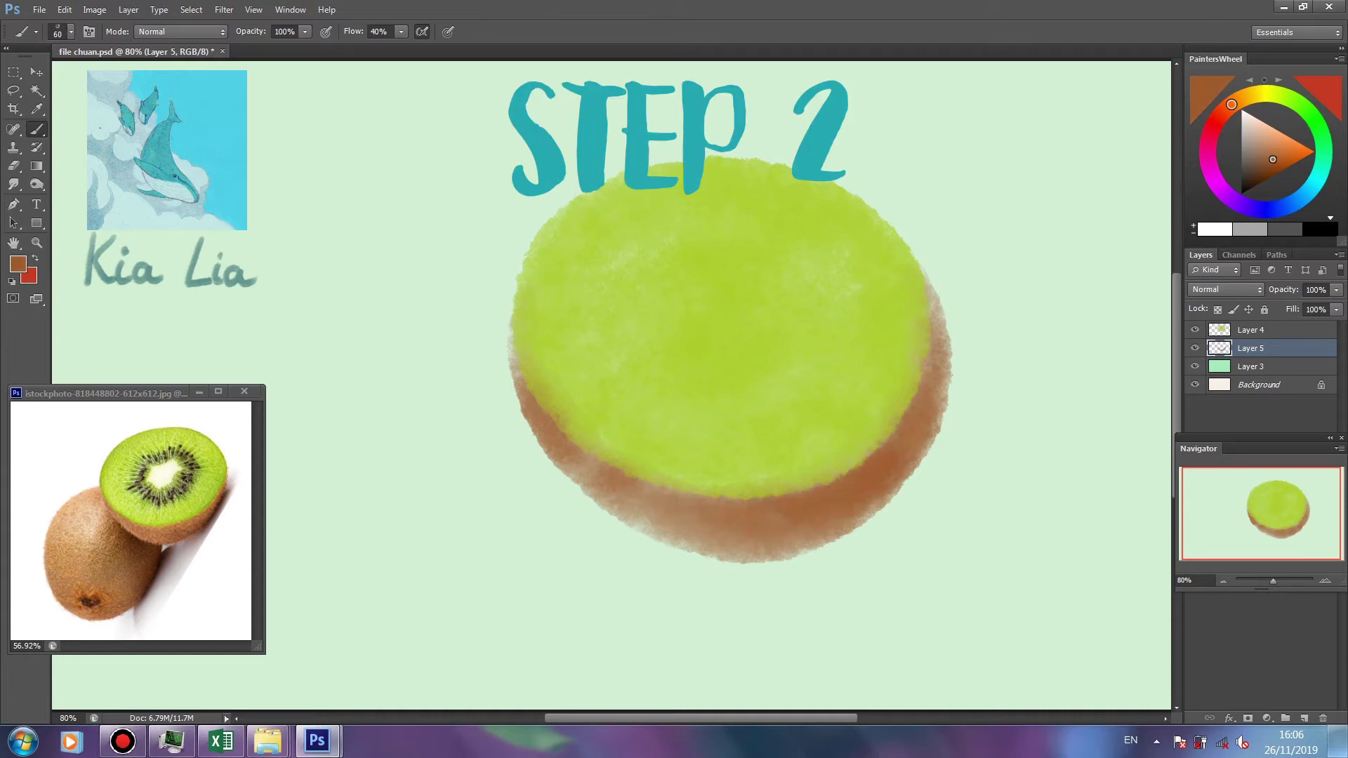
# On a new layer, paint a wide tan shadow with a large brush beneath the kiwi.
pyautogui.keyDown('ctrl'); pyautogui.click(1304, 718); pyautogui.keyUp('ctrl')
pyautogui.click(1280, 144)
pyautogui.press(']')
pyautogui.press(']')
pyautogui.press(']')
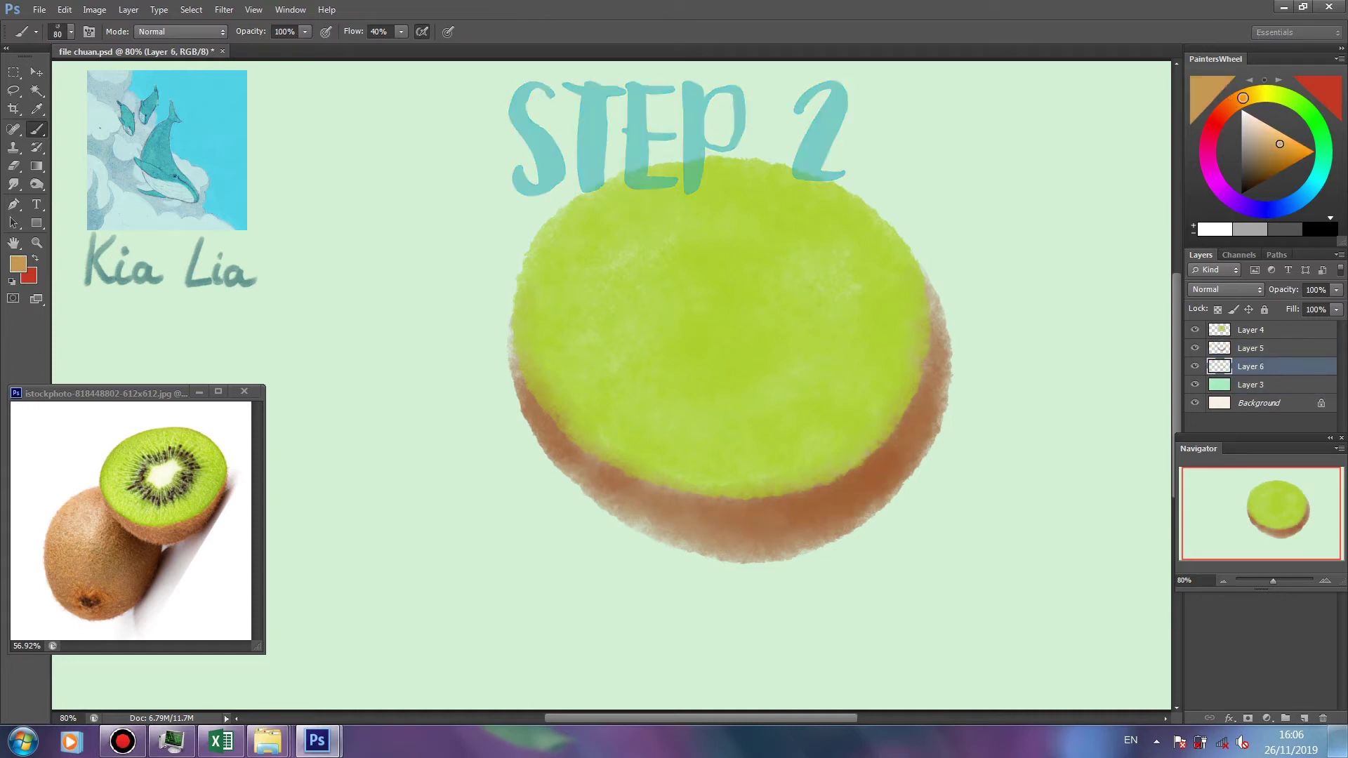
pyautogui.moveTo(737, 565)
pyautogui.mouseDown()
pyautogui.moveTo(622, 541)
pyautogui.moveTo(934, 505)
pyautogui.moveTo(962, 478)
pyautogui.mouseUp()
pyautogui.moveTo(561, 505)
pyautogui.mouseDown()
pyautogui.moveTo(723, 575)
pyautogui.moveTo(983, 513)
pyautogui.mouseUp()
pyautogui.moveTo(709, 593)
pyautogui.mouseDown()
pyautogui.moveTo(555, 492)
pyautogui.moveTo(527, 456)
pyautogui.mouseUp()
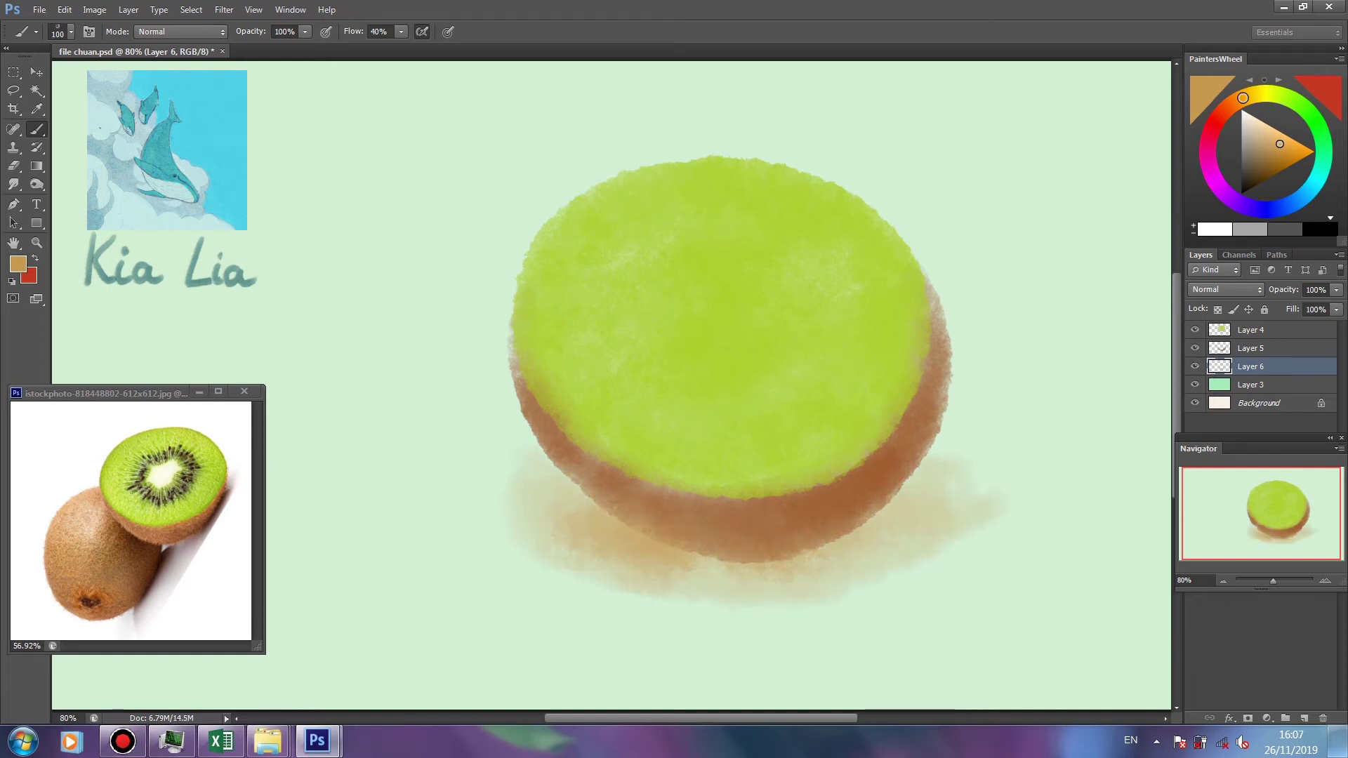
# Add a dark brown shadow stroke under the kiwi on another layer, then erase it lighter.
pyautogui.click(1268, 164)
pyautogui.click(1304, 718)
pyautogui.moveTo(643, 546)
pyautogui.mouseDown()
pyautogui.moveTo(835, 559)
pyautogui.moveTo(920, 495)
pyautogui.moveTo(870, 551)
pyautogui.mouseUp()
pyautogui.moveTo(941, 520)
pyautogui.mouseDown()
pyautogui.moveTo(779, 576)
pyautogui.moveTo(561, 502)
pyautogui.moveTo(688, 569)
pyautogui.moveTo(786, 583)
pyautogui.mouseUp()
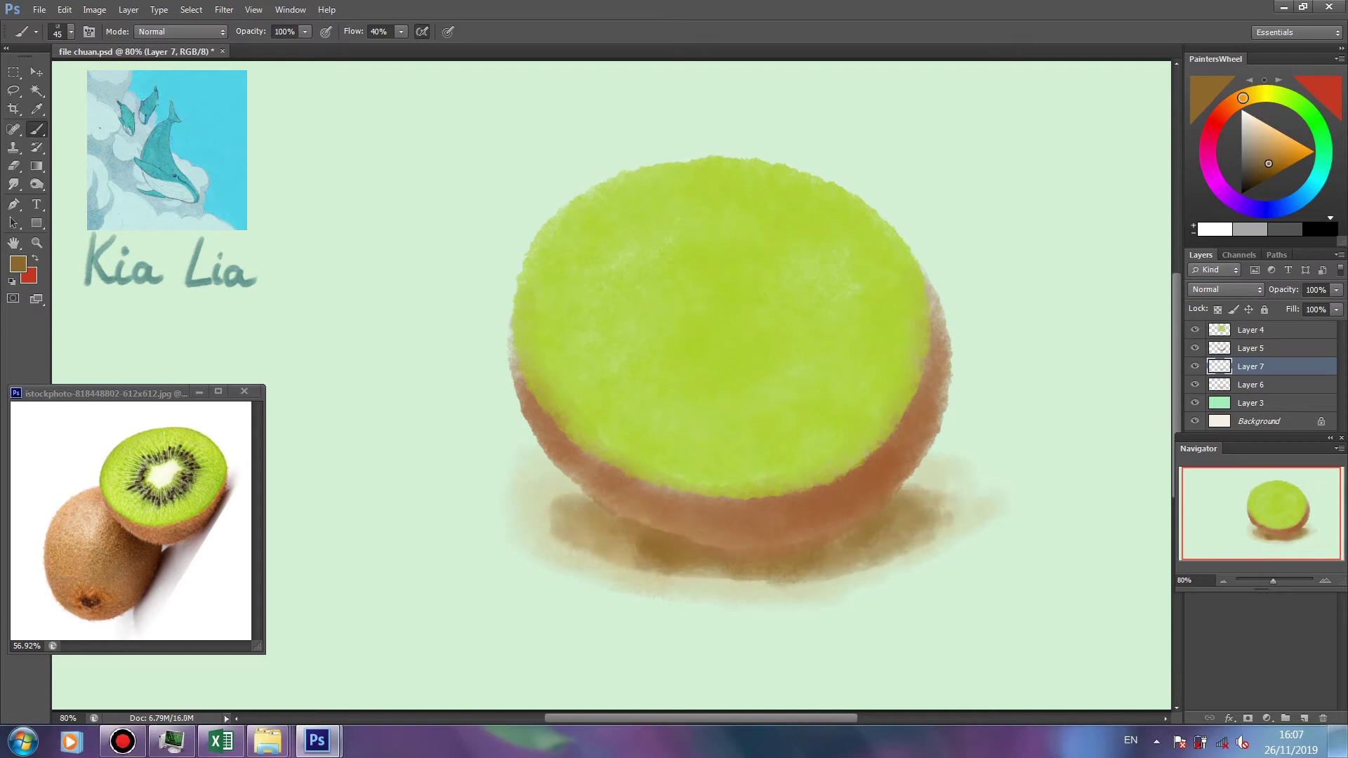
pyautogui.press('e')
pyautogui.moveTo(924, 491)
pyautogui.mouseDown()
pyautogui.moveTo(923, 541)
pyautogui.moveTo(794, 568)
pyautogui.moveTo(646, 570)
pyautogui.mouseUp()
pyautogui.moveTo(723, 555)
pyautogui.mouseDown()
pyautogui.moveTo(559, 505)
pyautogui.moveTo(667, 562)
pyautogui.moveTo(786, 552)
pyautogui.moveTo(881, 509)
pyautogui.mouseUp()
# Paint a dark brown contact shadow along the base with a smaller brush, then soften it with the Eraser.
pyautogui.click(1304, 718)
pyautogui.press('b')
pyautogui.click(1255, 178)
pyautogui.press('[')
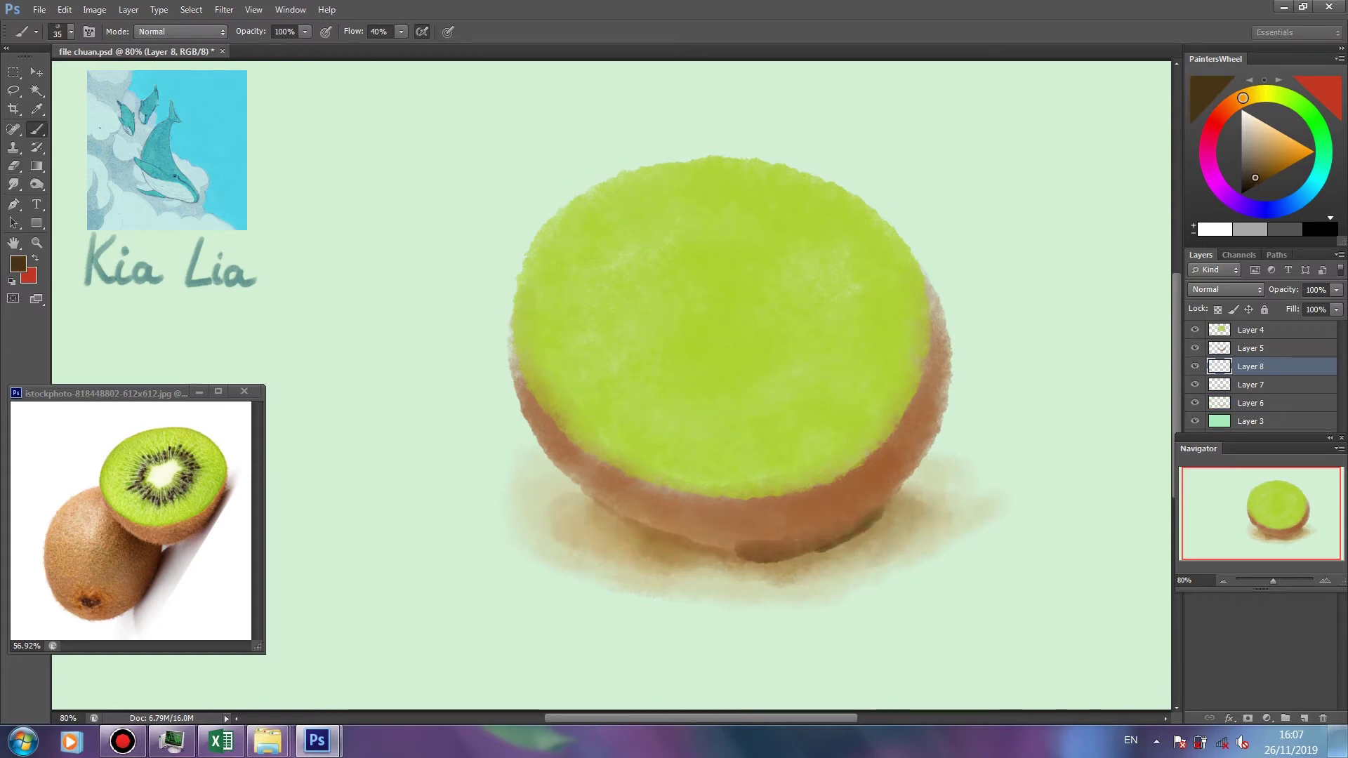
pyautogui.moveTo(835, 554)
pyautogui.mouseDown()
pyautogui.moveTo(695, 561)
pyautogui.moveTo(625, 537)
pyautogui.moveTo(674, 561)
pyautogui.moveTo(864, 533)
pyautogui.moveTo(906, 509)
pyautogui.moveTo(807, 565)
pyautogui.mouseUp()
pyautogui.moveTo(593, 509); pyautogui.dragTo(635, 555)
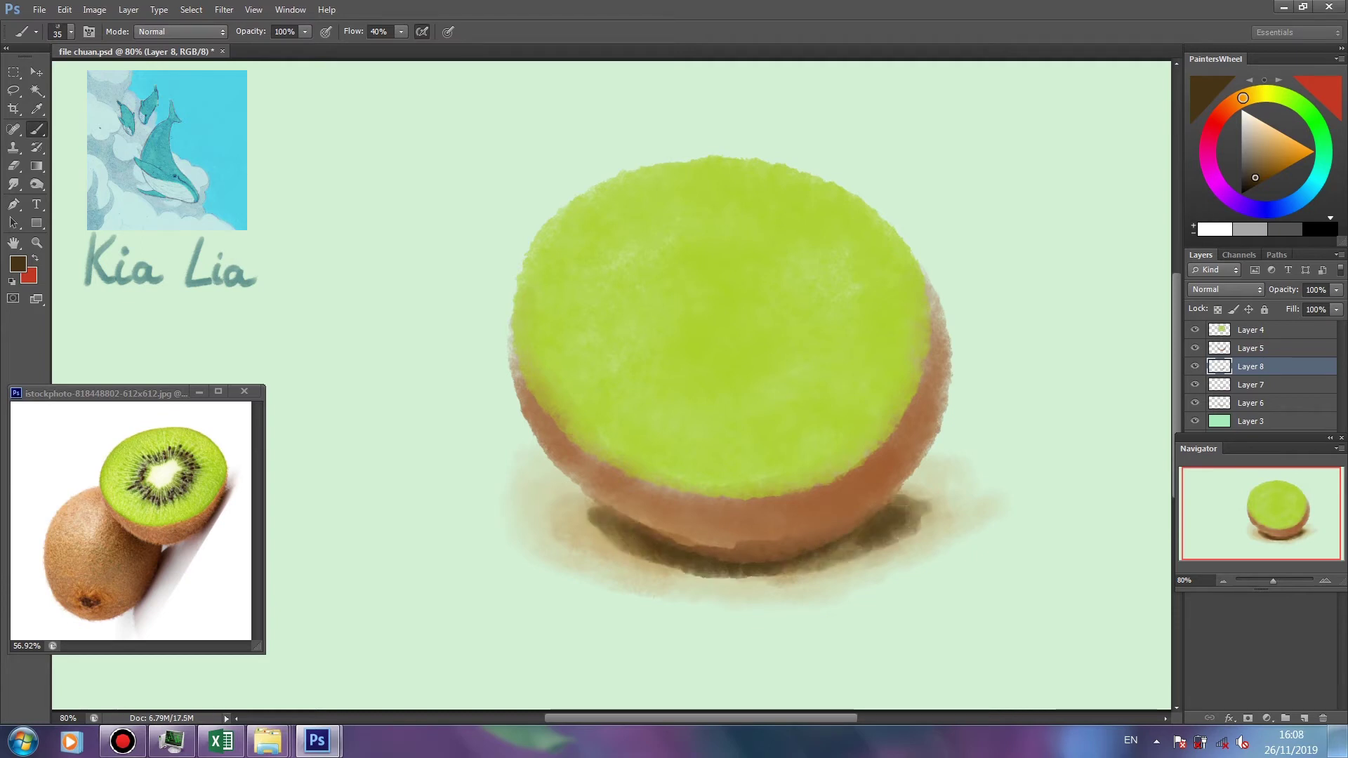
pyautogui.press('e')
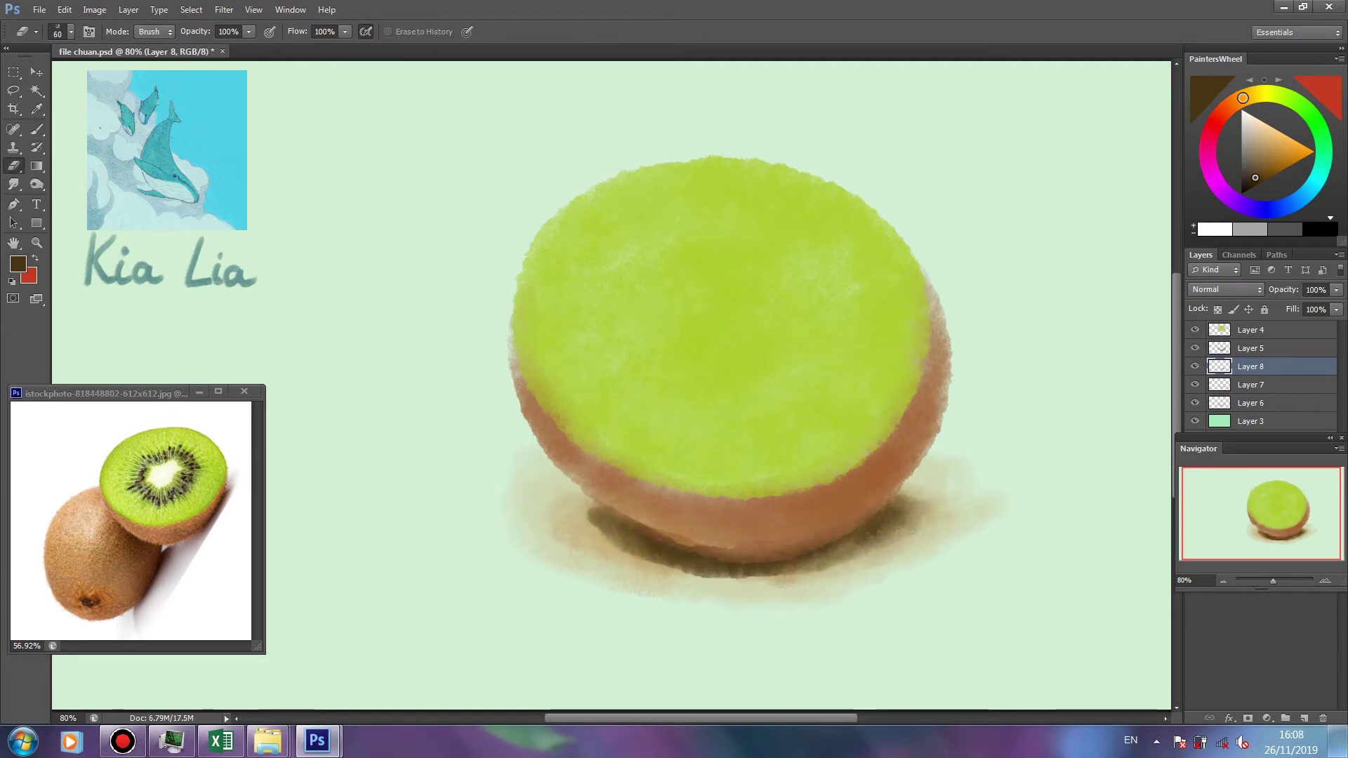
pyautogui.moveTo(863, 551); pyautogui.dragTo(695, 578)
pyautogui.moveTo(589, 509)
pyautogui.mouseDown()
pyautogui.moveTo(653, 562)
pyautogui.moveTo(814, 572)
pyautogui.mouseUp()
# Paint a pale cream core at the kiwi's centre on a new layer.
pyautogui.press('b')
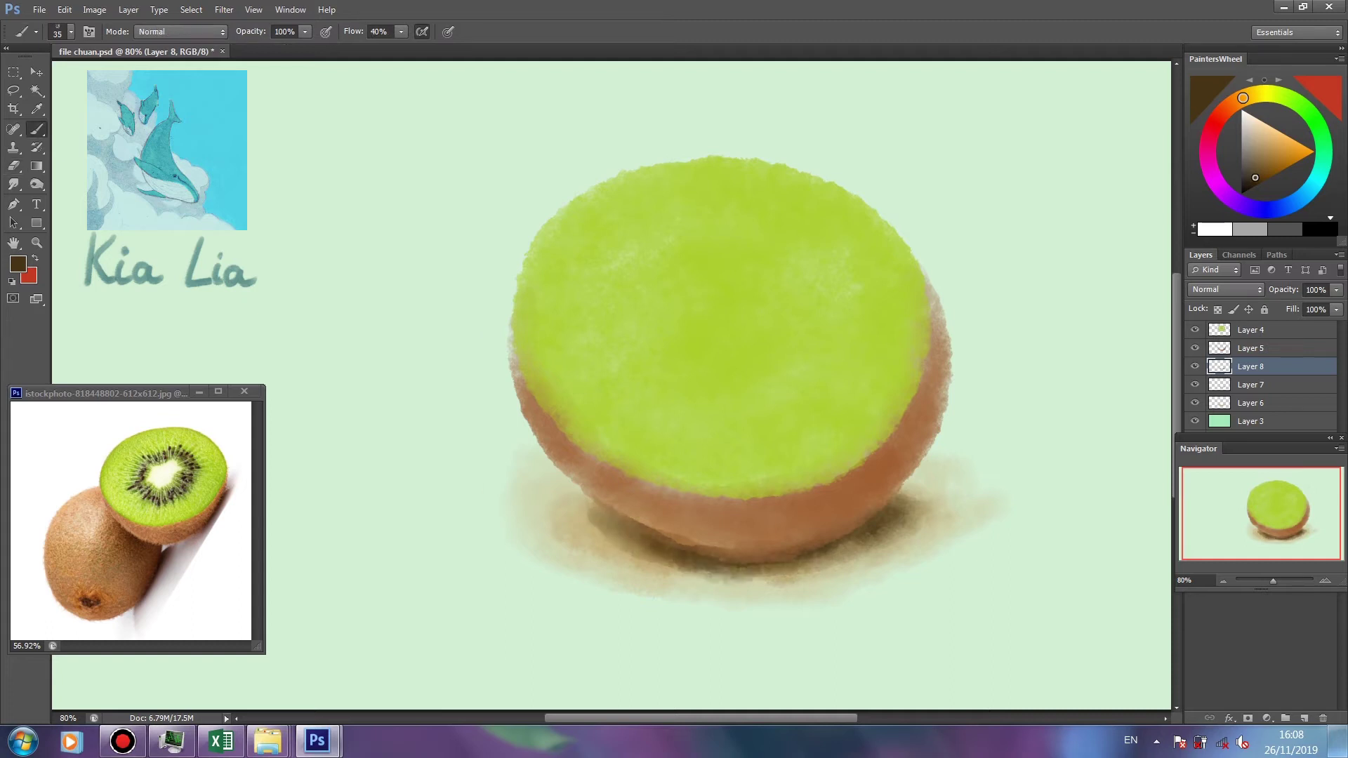
pyautogui.hotkey('ctrl', 'alt', 'shift', 'n')
pyautogui.keyDown('alt'); pyautogui.click(163, 472); pyautogui.keyUp('alt')
pyautogui.moveTo(737, 270)
pyautogui.mouseDown()
pyautogui.moveTo(744, 330)
pyautogui.moveTo(703, 337)
pyautogui.moveTo(759, 351)
pyautogui.moveTo(786, 302)
pyautogui.moveTo(765, 281)
pyautogui.mouseUp()
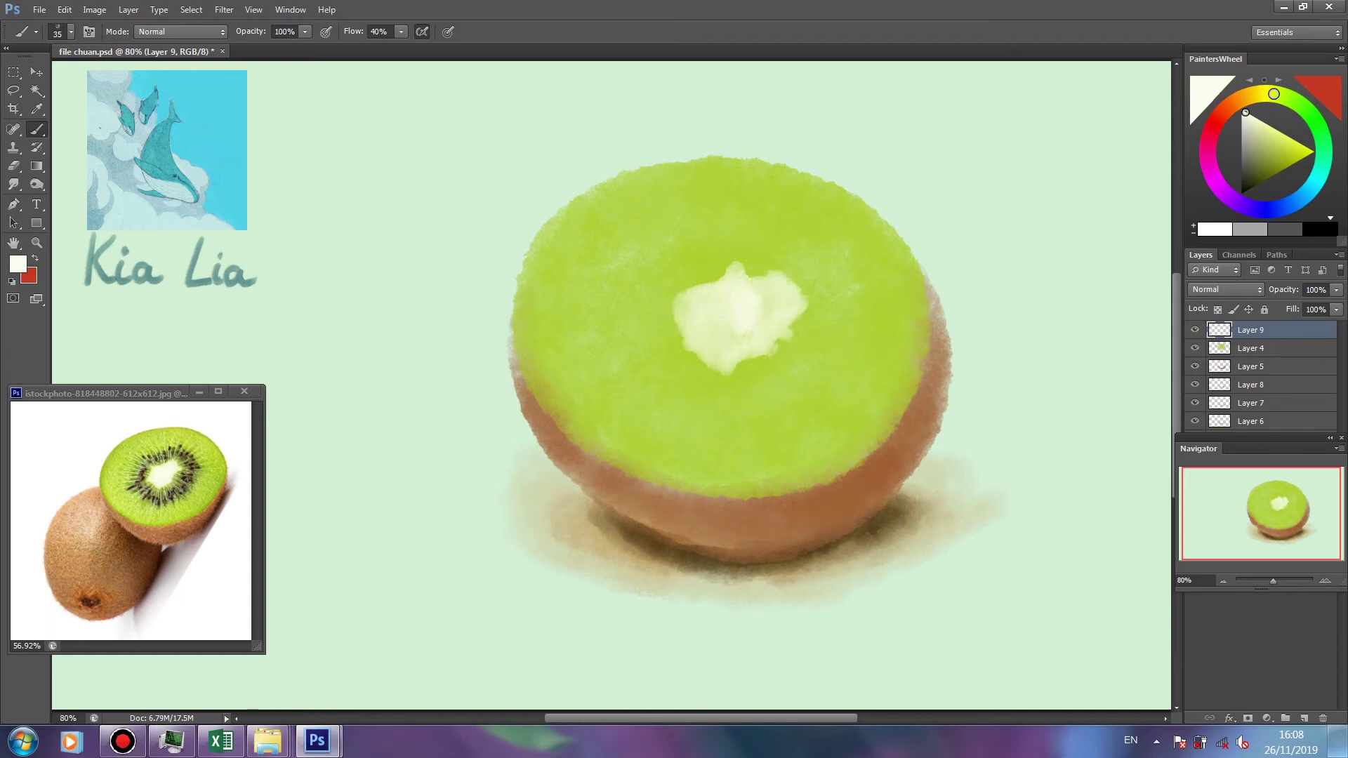
# Dab darker kiwi green onto the flesh rim at the upper right and upper left.
pyautogui.keyDown('alt'); pyautogui.click(870, 295); pyautogui.keyUp('alt')
pyautogui.moveTo(881, 270); pyautogui.dragTo(895, 380)
pyautogui.moveTo(551, 361)
pyautogui.mouseDown()
pyautogui.moveTo(554, 235)
pyautogui.moveTo(716, 176)
pyautogui.mouseUp()
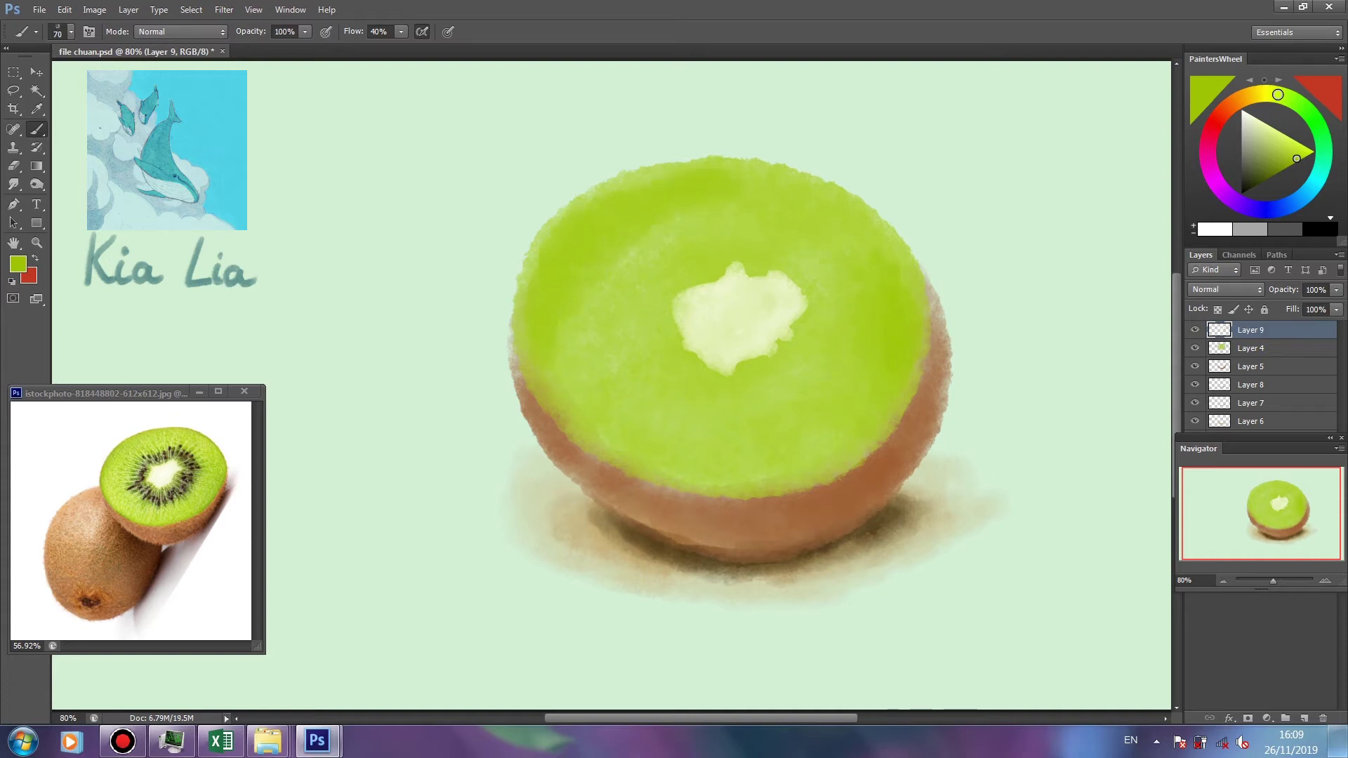
# Erase on Layer 4 and Layer 5 to soften the kiwi's upper-left and right edges.
pyautogui.moveTo(1260, 435); pyautogui.dragTo(1260, 469)
pyautogui.click(1250, 347)
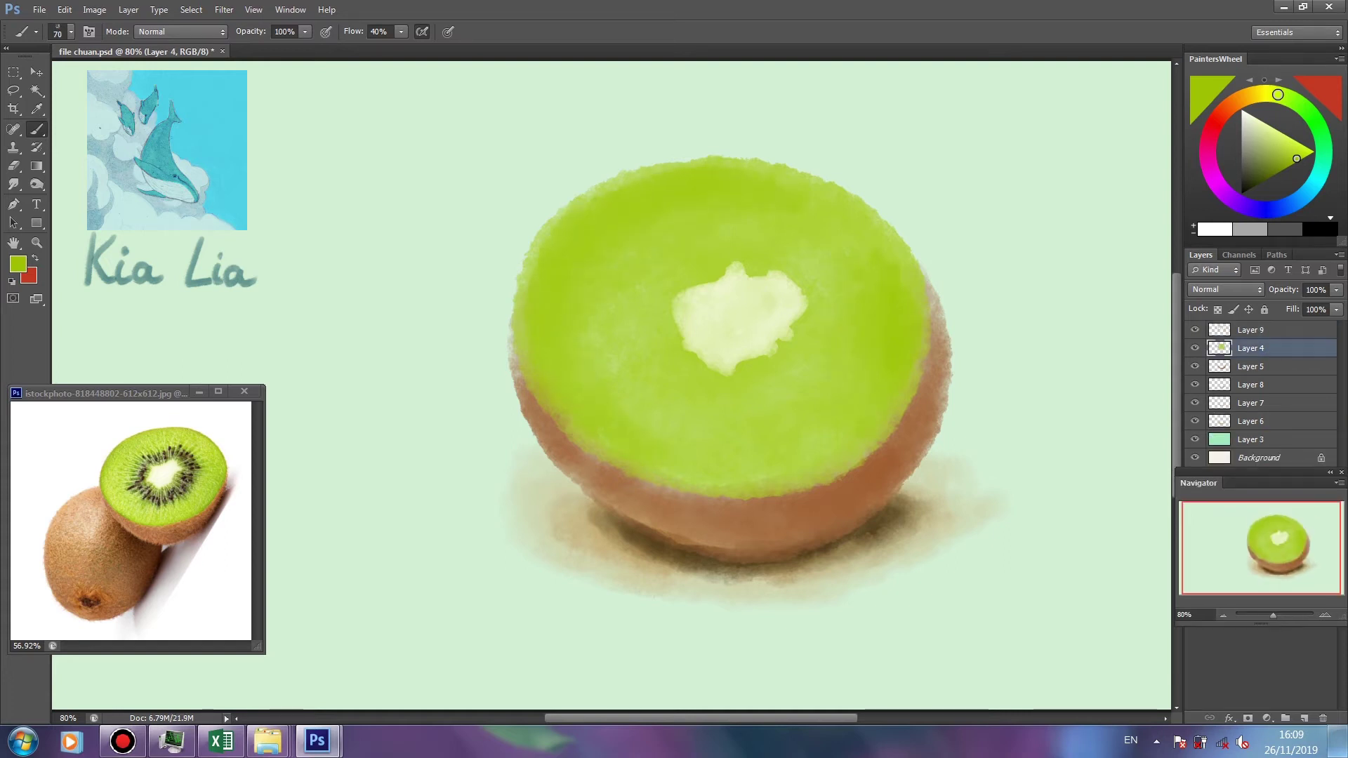
pyautogui.press('e')
pyautogui.moveTo(520, 294)
pyautogui.mouseDown()
pyautogui.moveTo(562, 211)
pyautogui.moveTo(664, 165)
pyautogui.mouseUp()
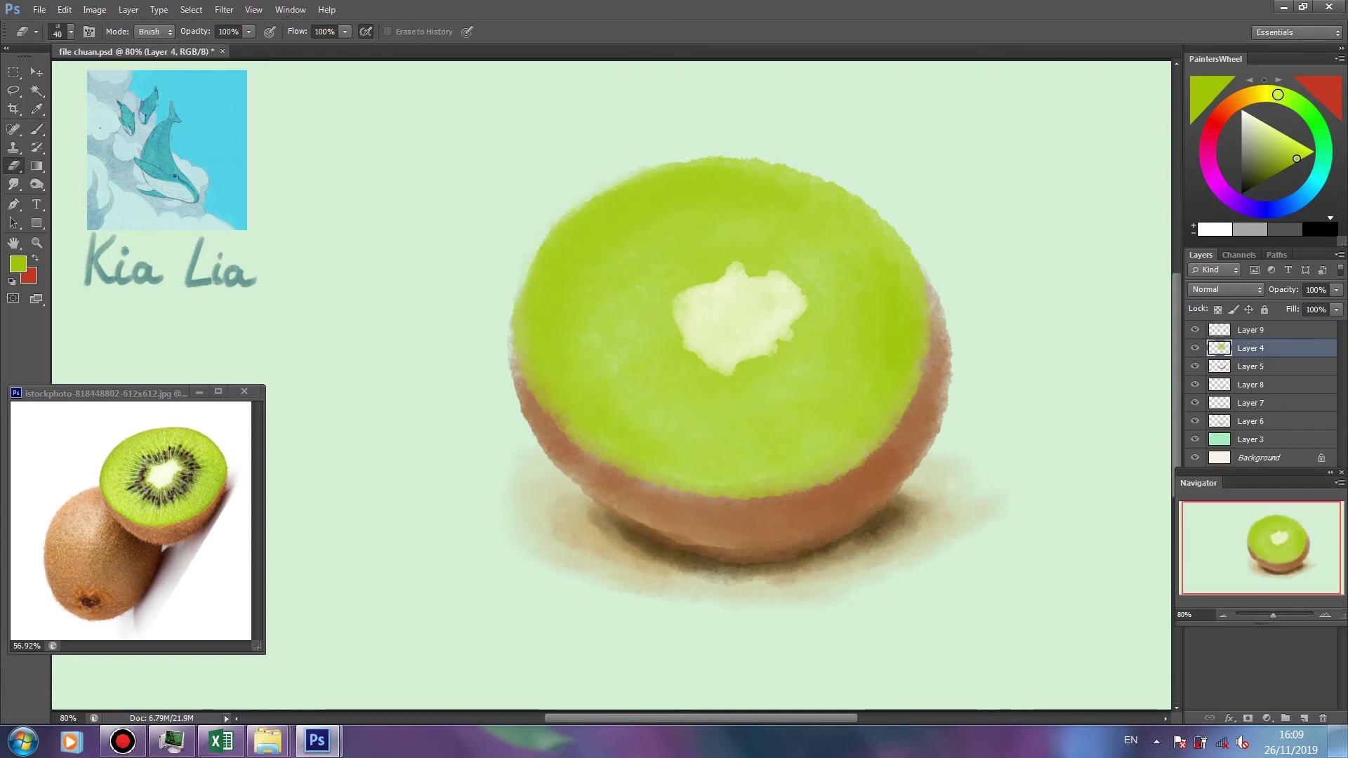
pyautogui.hotkey('alt', '[')
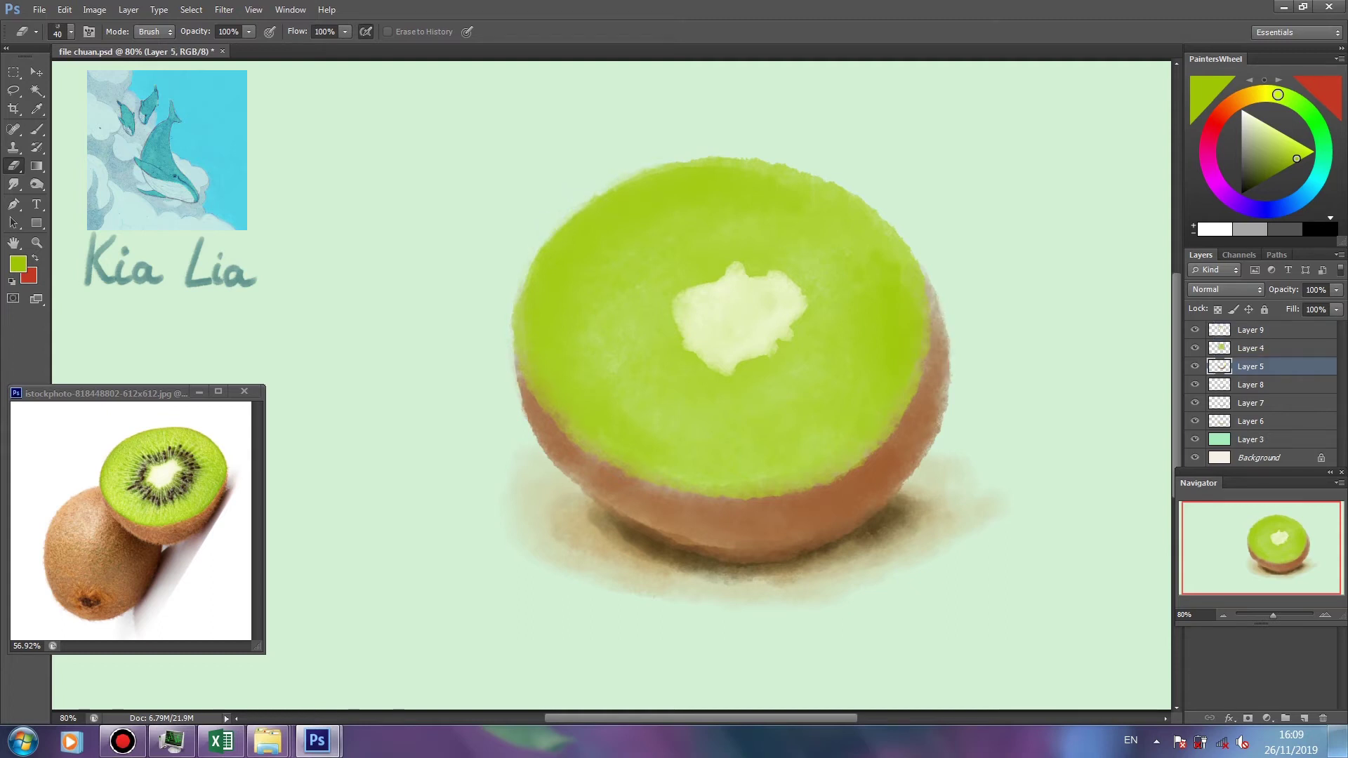
pyautogui.moveTo(944, 329)
pyautogui.mouseDown()
pyautogui.moveTo(938, 442)
pyautogui.moveTo(912, 477)
pyautogui.mouseUp()
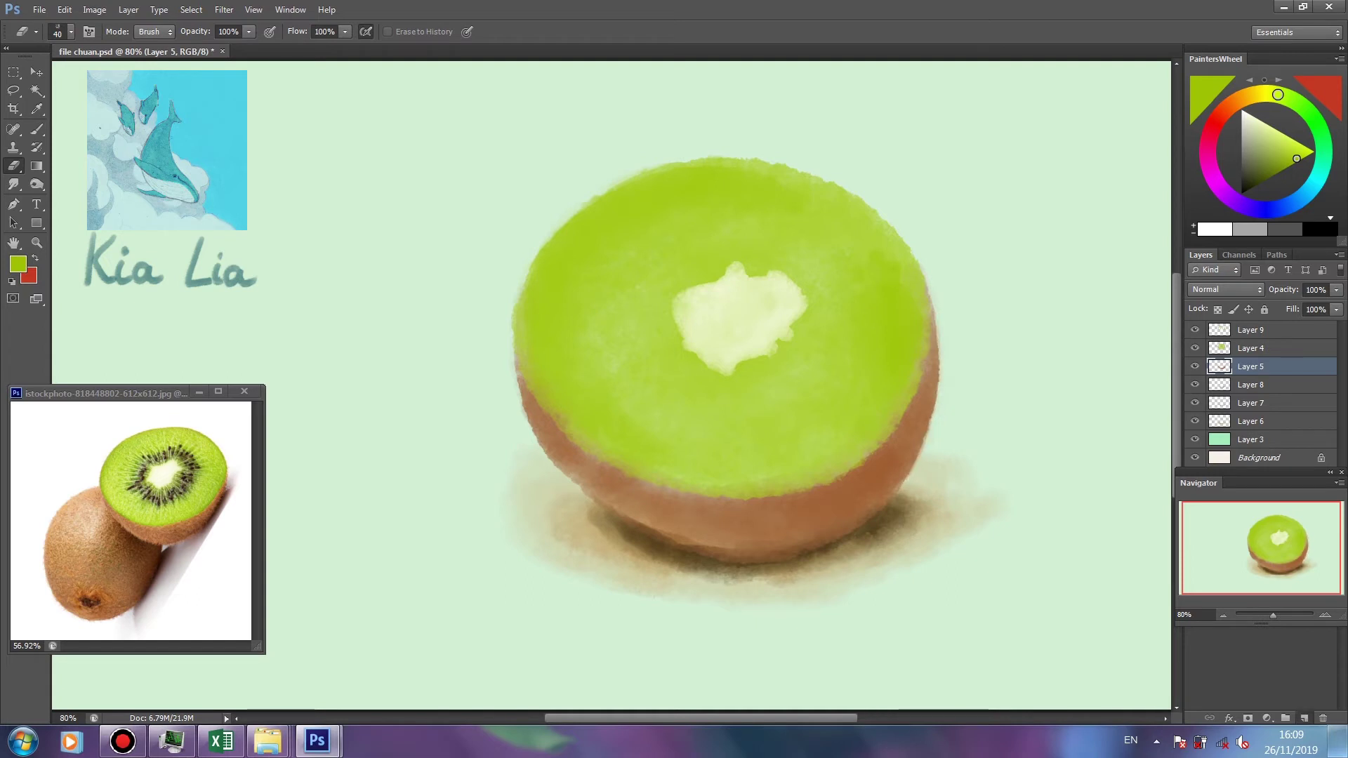
pyautogui.hotkey('ctrl', 'shift', 'alt', 'n')
pyautogui.press('b')
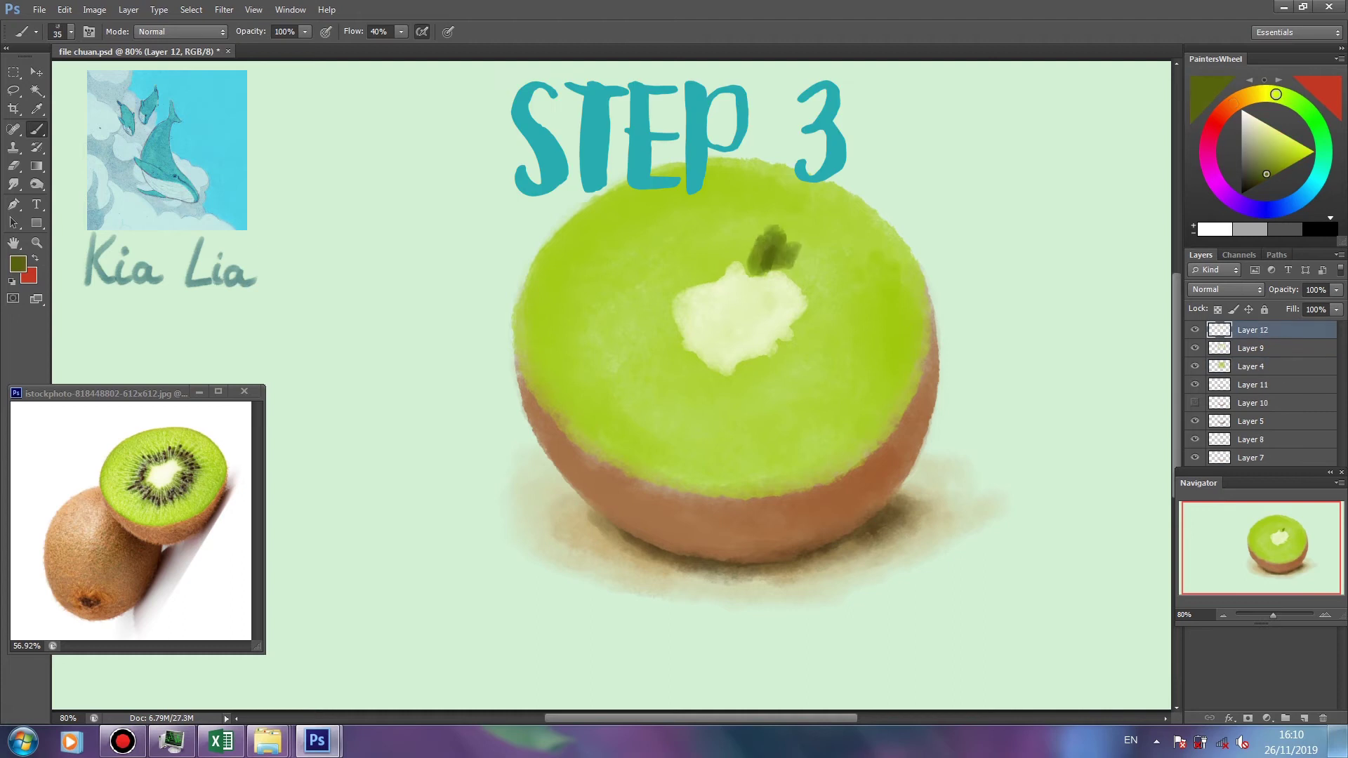
# Paint a dark green ring encircling the cream core.
pyautogui.moveTo(778, 242)
pyautogui.mouseDown()
pyautogui.moveTo(832, 323)
pyautogui.moveTo(727, 393)
pyautogui.moveTo(618, 326)
pyautogui.moveTo(755, 236)
pyautogui.mouseUp()
pyautogui.moveTo(684, 260); pyautogui.dragTo(632, 306)
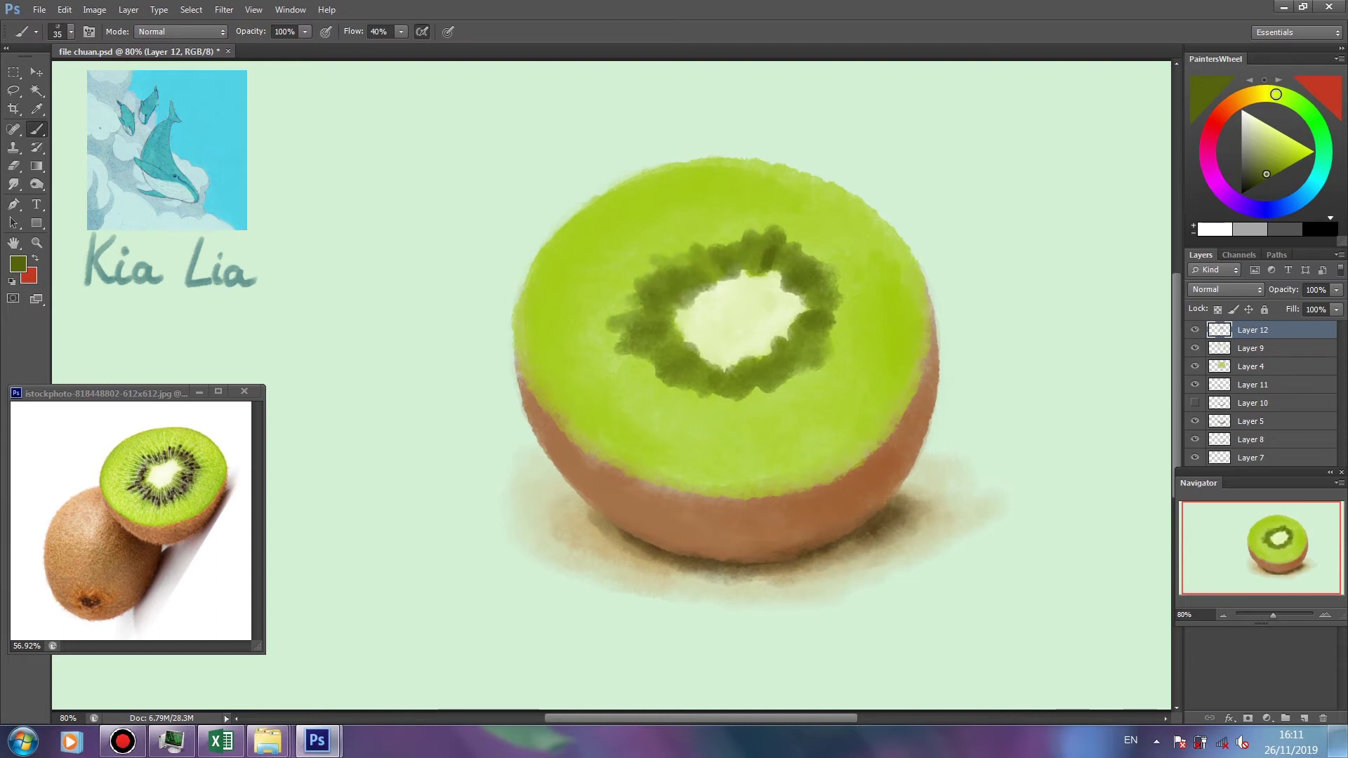
pyautogui.click(1281, 169)
pyautogui.moveTo(801, 369)
pyautogui.mouseDown()
pyautogui.moveTo(818, 386)
pyautogui.moveTo(857, 359)
pyautogui.mouseUp()
# Paint short radial streaks from the ring's right, top, bottom and lower left.
pyautogui.moveTo(825, 351)
pyautogui.mouseDown()
pyautogui.moveTo(867, 341)
pyautogui.moveTo(879, 282)
pyautogui.mouseUp()
pyautogui.moveTo(832, 284); pyautogui.dragTo(864, 252)
pyautogui.moveTo(815, 266)
pyautogui.mouseDown()
pyautogui.moveTo(843, 224)
pyautogui.moveTo(769, 195)
pyautogui.mouseUp()
pyautogui.moveTo(781, 382)
pyautogui.mouseDown()
pyautogui.moveTo(809, 421)
pyautogui.moveTo(769, 446)
pyautogui.mouseUp()
pyautogui.moveTo(737, 393)
pyautogui.mouseDown()
pyautogui.moveTo(738, 449)
pyautogui.moveTo(709, 453)
pyautogui.mouseUp()
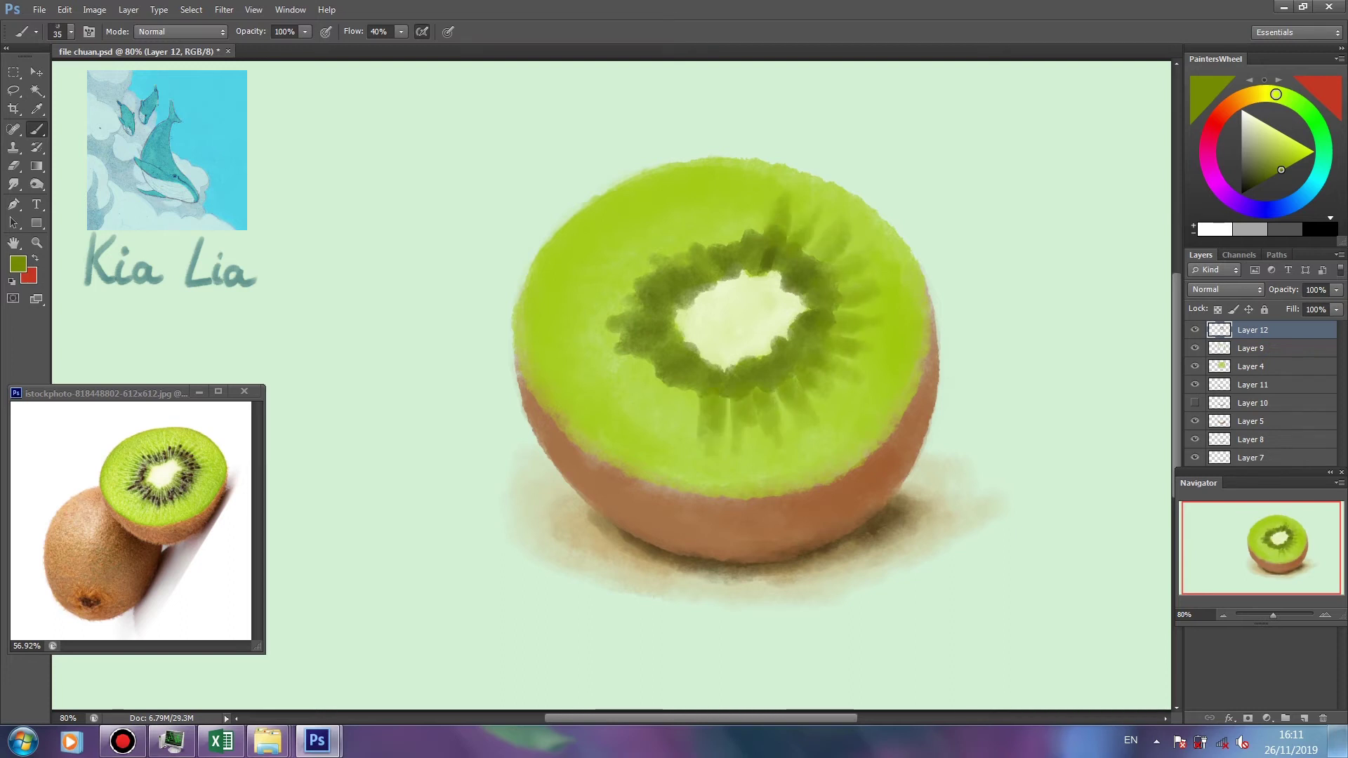
pyautogui.moveTo(688, 390)
pyautogui.mouseDown()
pyautogui.moveTo(682, 424)
pyautogui.moveTo(665, 430)
pyautogui.mouseUp()
pyautogui.moveTo(660, 379); pyautogui.dragTo(648, 394)
# Add more streaks on the left and upper left, undoing one stray stroke, and cover the core's upper-right edge.
pyautogui.moveTo(663, 379); pyautogui.dragTo(622, 405)
pyautogui.moveTo(653, 358)
pyautogui.mouseDown()
pyautogui.moveTo(593, 383)
pyautogui.moveTo(586, 359)
pyautogui.mouseUp()
pyautogui.moveTo(624, 333)
pyautogui.mouseDown()
pyautogui.moveTo(562, 324)
pyautogui.moveTo(583, 336)
pyautogui.moveTo(617, 253)
pyautogui.moveTo(674, 211)
pyautogui.moveTo(705, 209)
pyautogui.mouseUp()
pyautogui.hotkey('ctrl', 'z')
pyautogui.moveTo(734, 243); pyautogui.dragTo(730, 210)
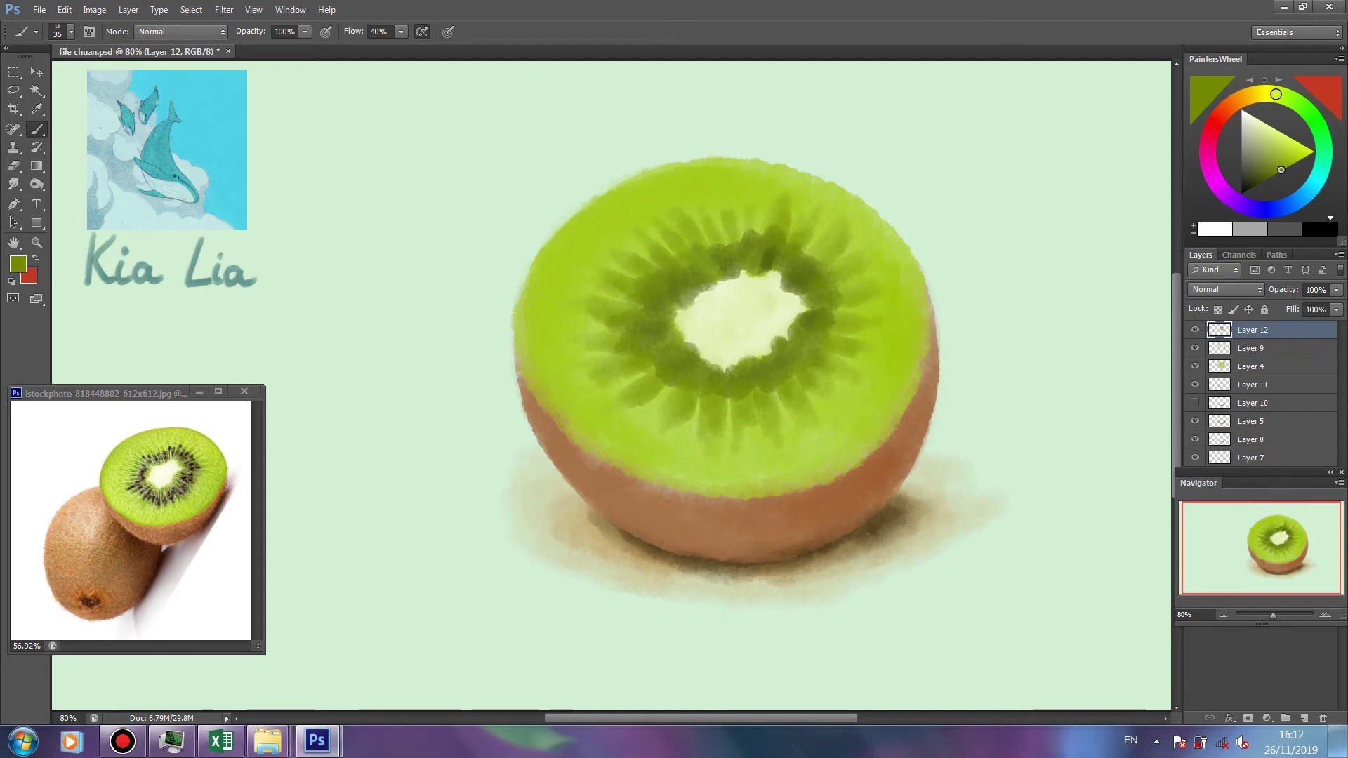
pyautogui.moveTo(759, 271)
pyautogui.mouseDown()
pyautogui.moveTo(790, 296)
pyautogui.moveTo(797, 326)
pyautogui.moveTo(783, 317)
pyautogui.mouseUp()
pyautogui.hotkey('ctrl', 'shift', 'alt', 'n')
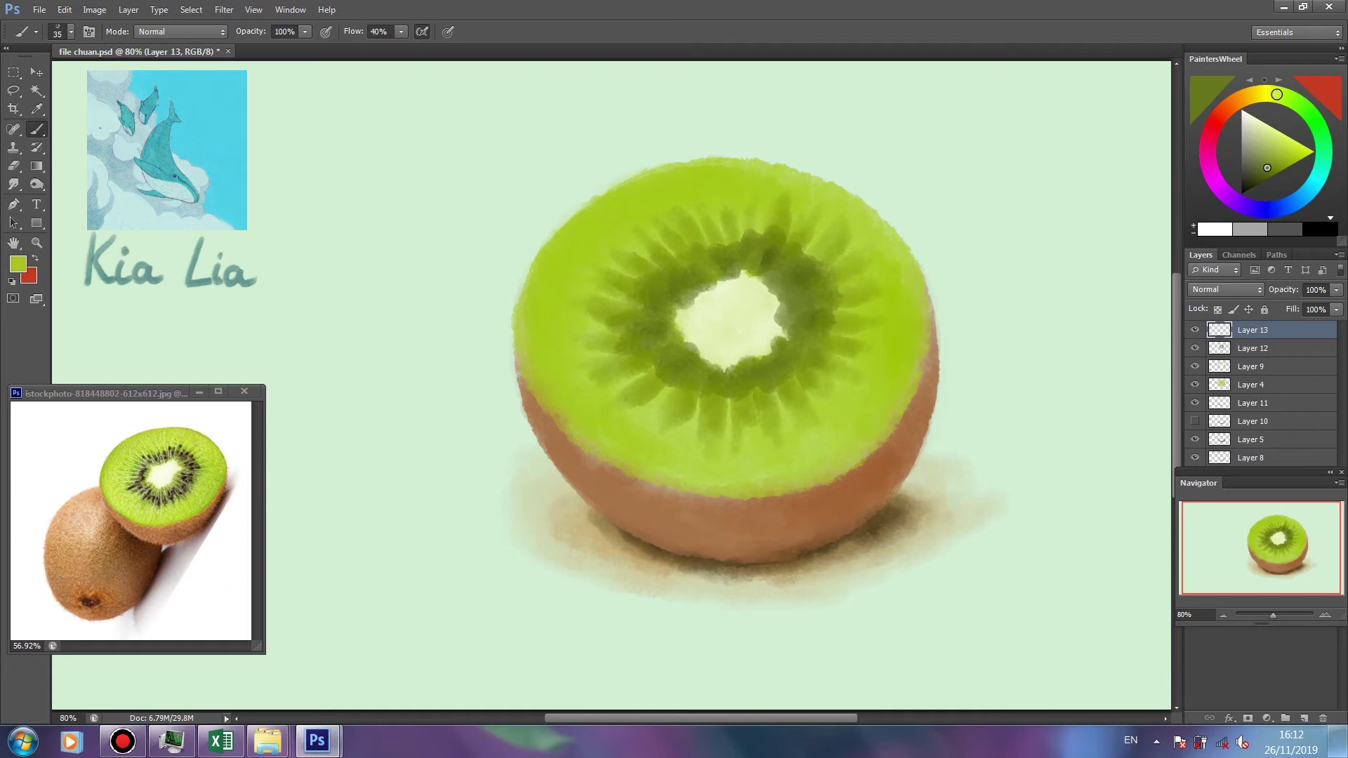
# Brush a darker olive-green edge along the flesh's upper-left and lower rim.
pyautogui.press('[')
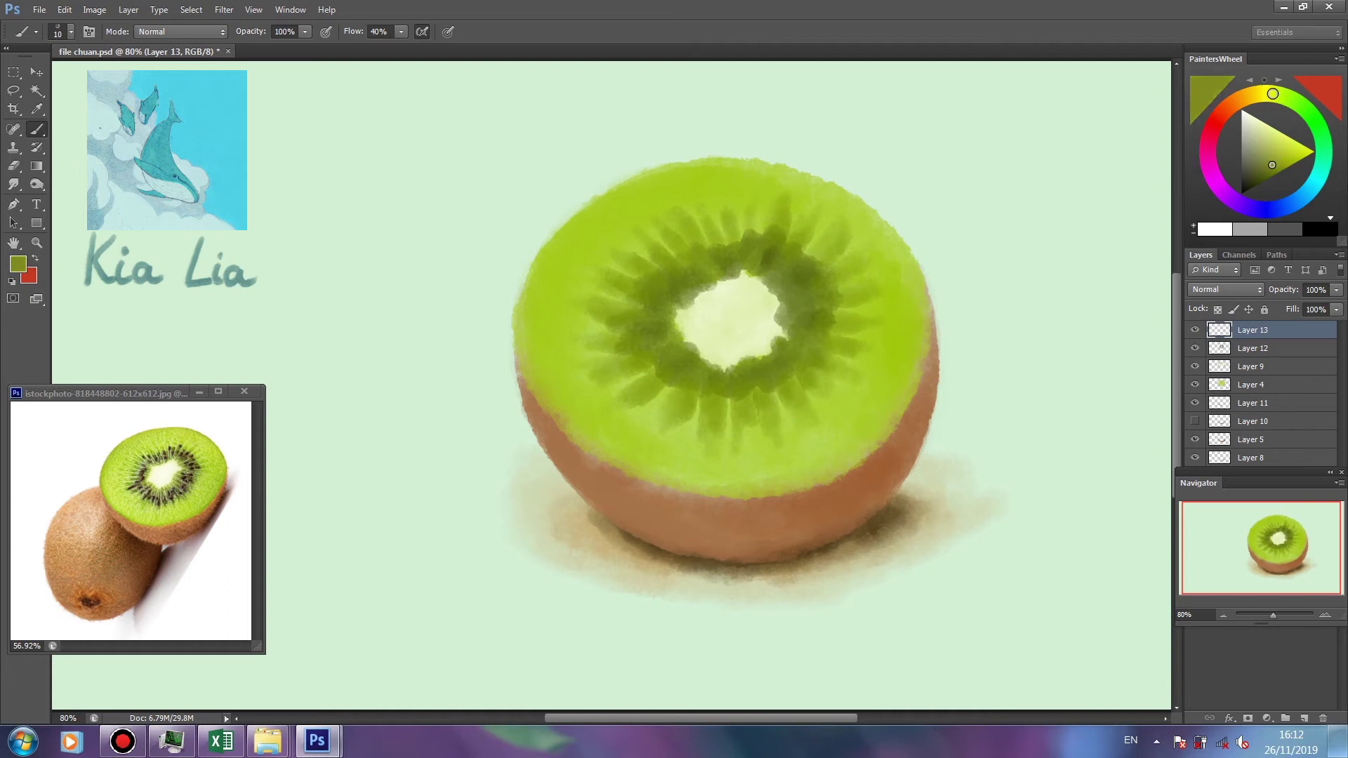
pyautogui.moveTo(632, 182)
pyautogui.mouseDown()
pyautogui.moveTo(530, 279)
pyautogui.moveTo(515, 369)
pyautogui.mouseUp()
pyautogui.moveTo(519, 292)
pyautogui.mouseDown()
pyautogui.moveTo(632, 182)
pyautogui.moveTo(712, 160)
pyautogui.moveTo(814, 183)
pyautogui.moveTo(913, 266)
pyautogui.moveTo(902, 419)
pyautogui.mouseUp()
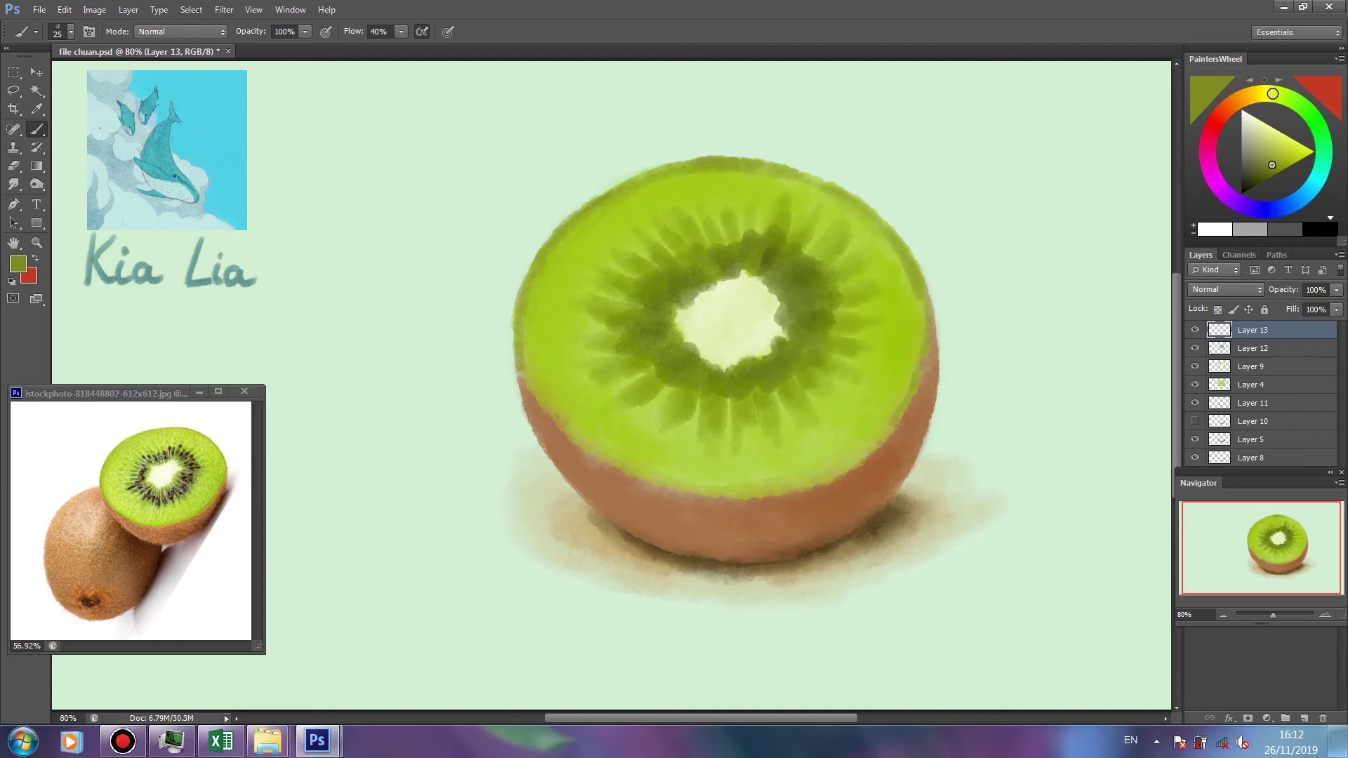
pyautogui.moveTo(530, 383)
pyautogui.mouseDown()
pyautogui.moveTo(590, 450)
pyautogui.moveTo(808, 491)
pyautogui.moveTo(902, 399)
pyautogui.mouseUp()
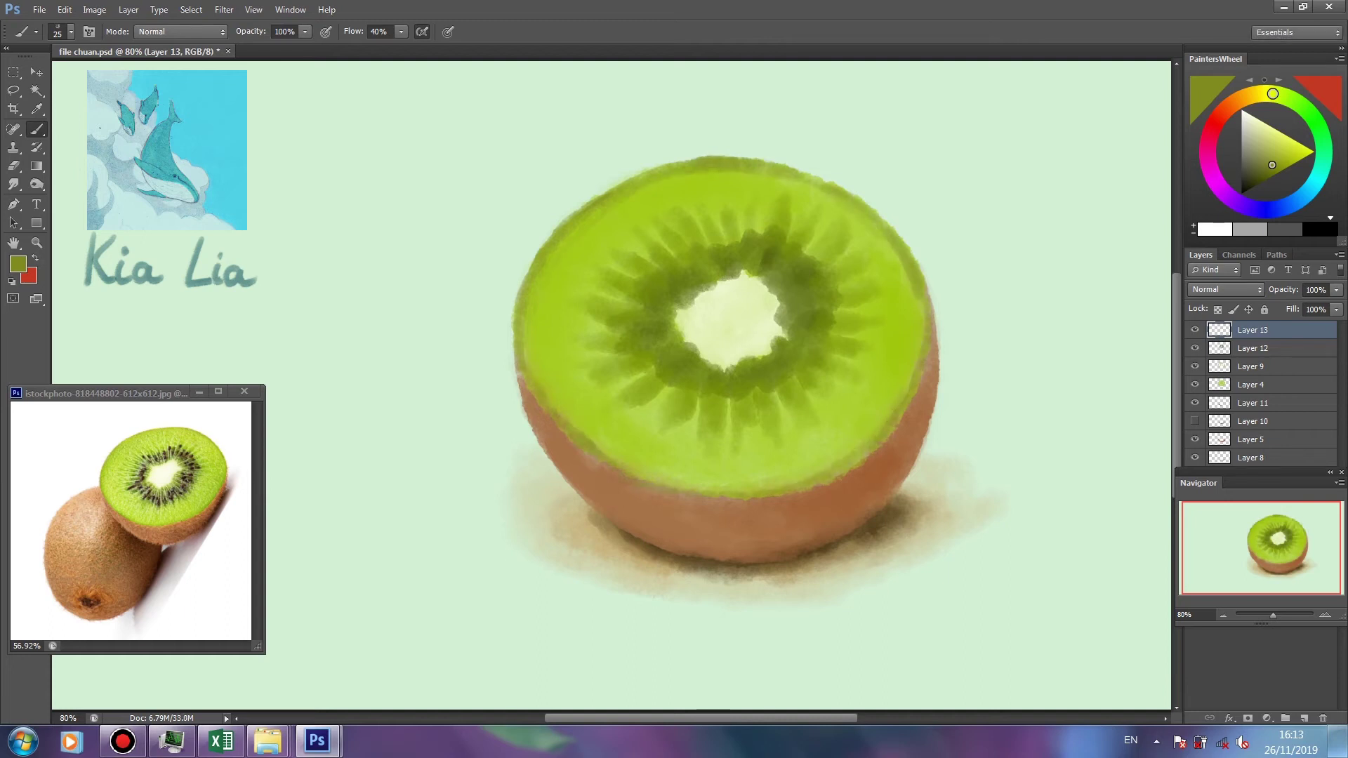
# Erase part of the dark rim on the upper left and upper right.
pyautogui.press('e')
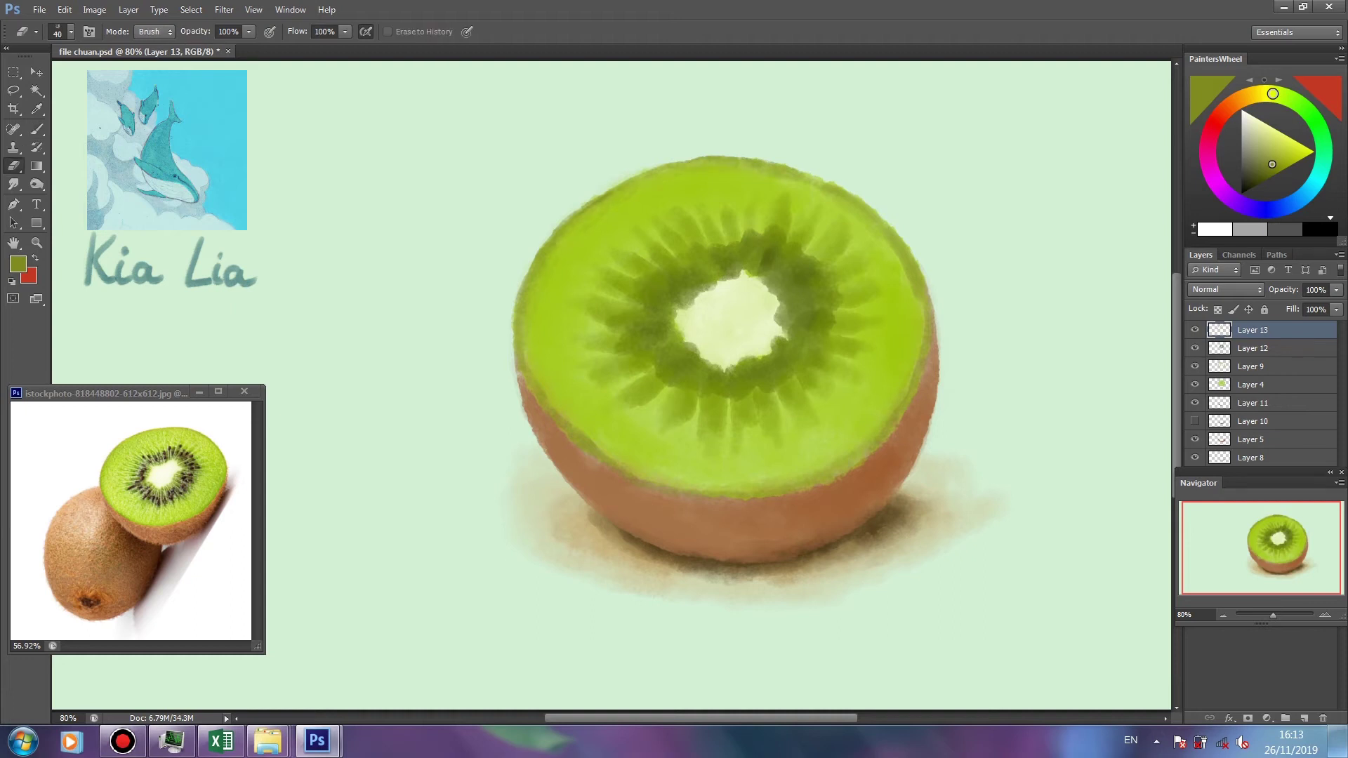
pyautogui.moveTo(540, 249); pyautogui.dragTo(520, 343)
pyautogui.moveTo(825, 188); pyautogui.dragTo(918, 297)
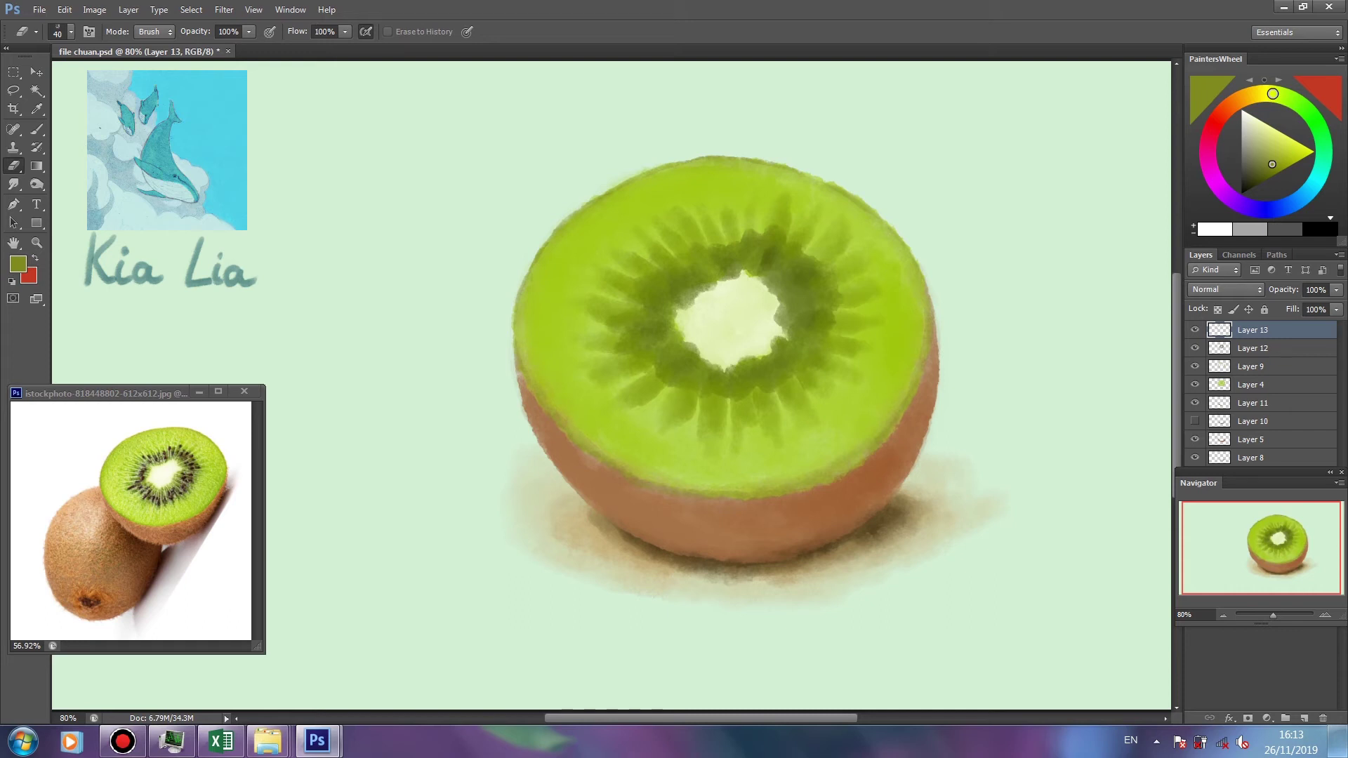
# On a new layer, shade the kiwi's right and lower rim with dark and brown strokes.
pyautogui.click(1304, 718)
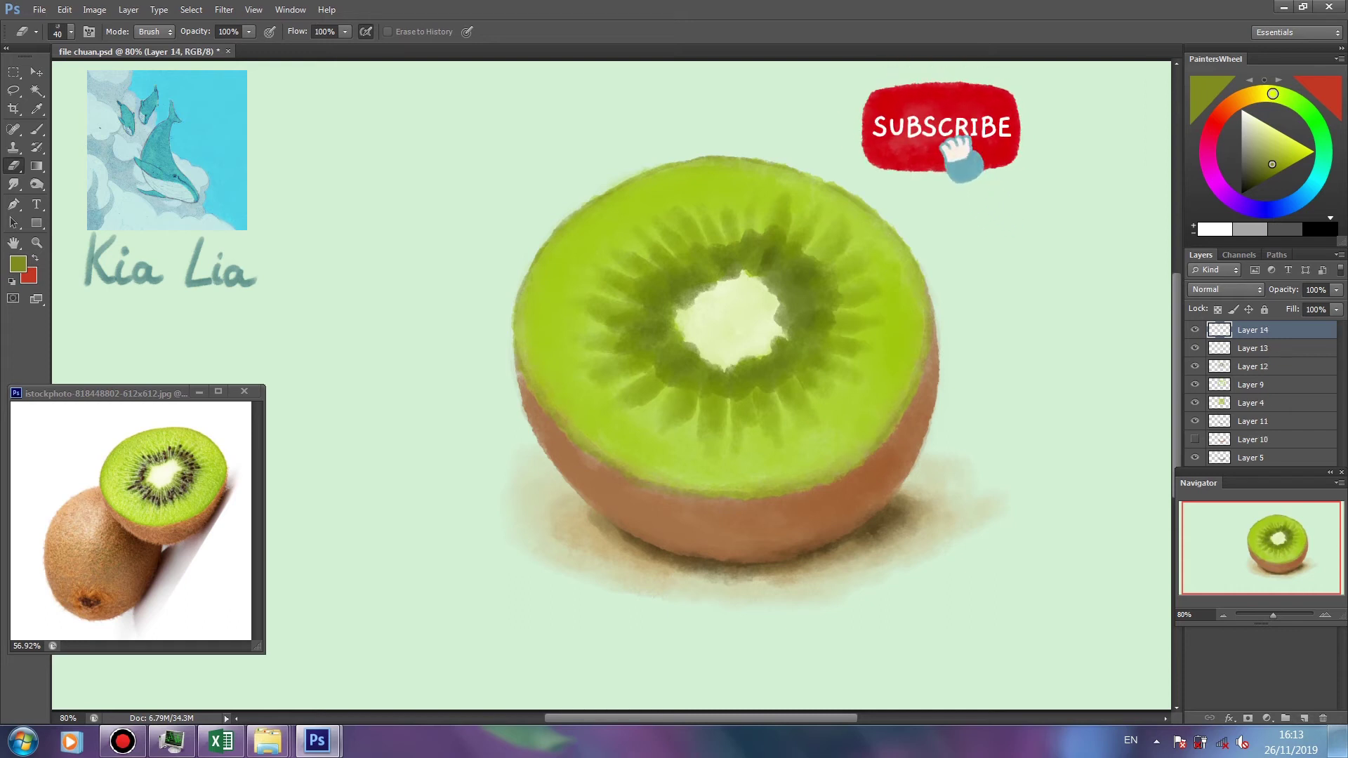
pyautogui.press('b')
pyautogui.moveTo(825, 481); pyautogui.dragTo(925, 330)
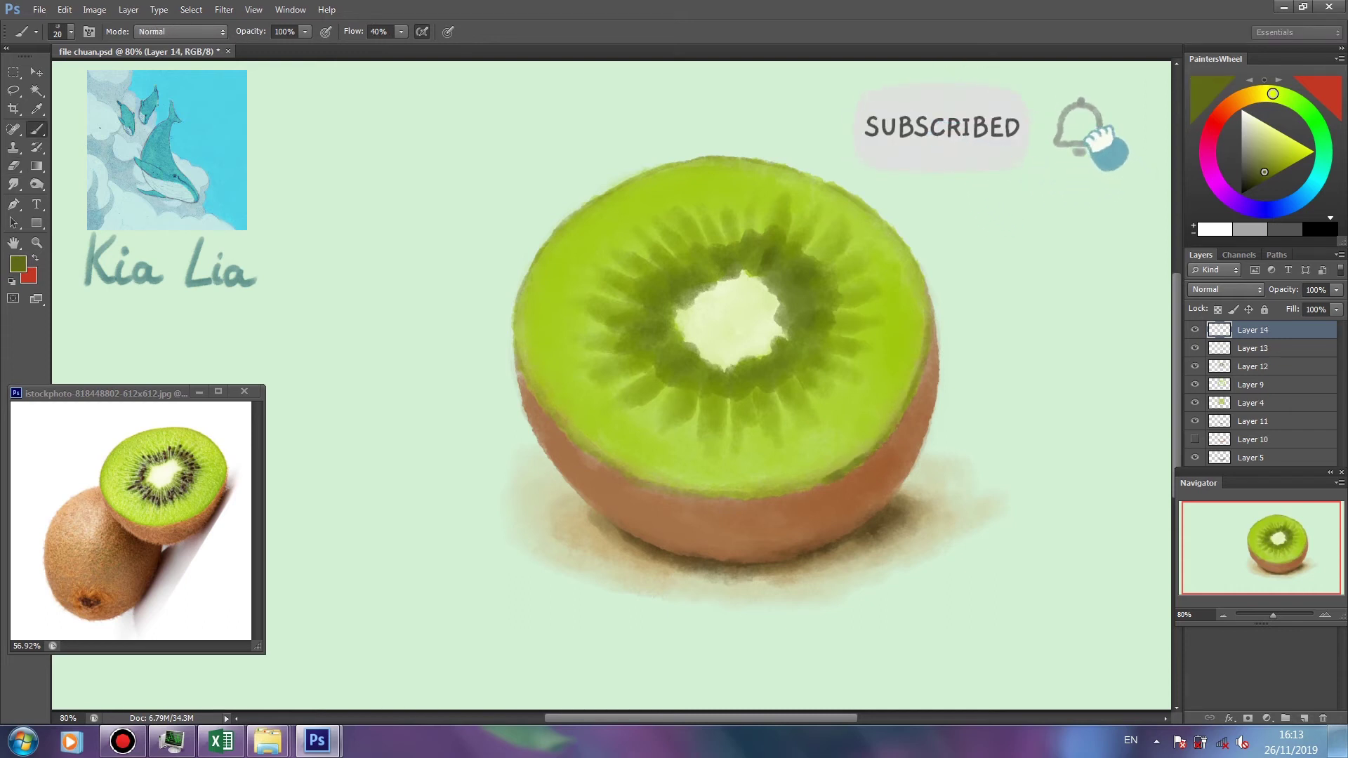
pyautogui.moveTo(825, 483); pyautogui.dragTo(660, 490)
pyautogui.keyDown('alt'); pyautogui.click(674, 519); pyautogui.keyUp('alt')
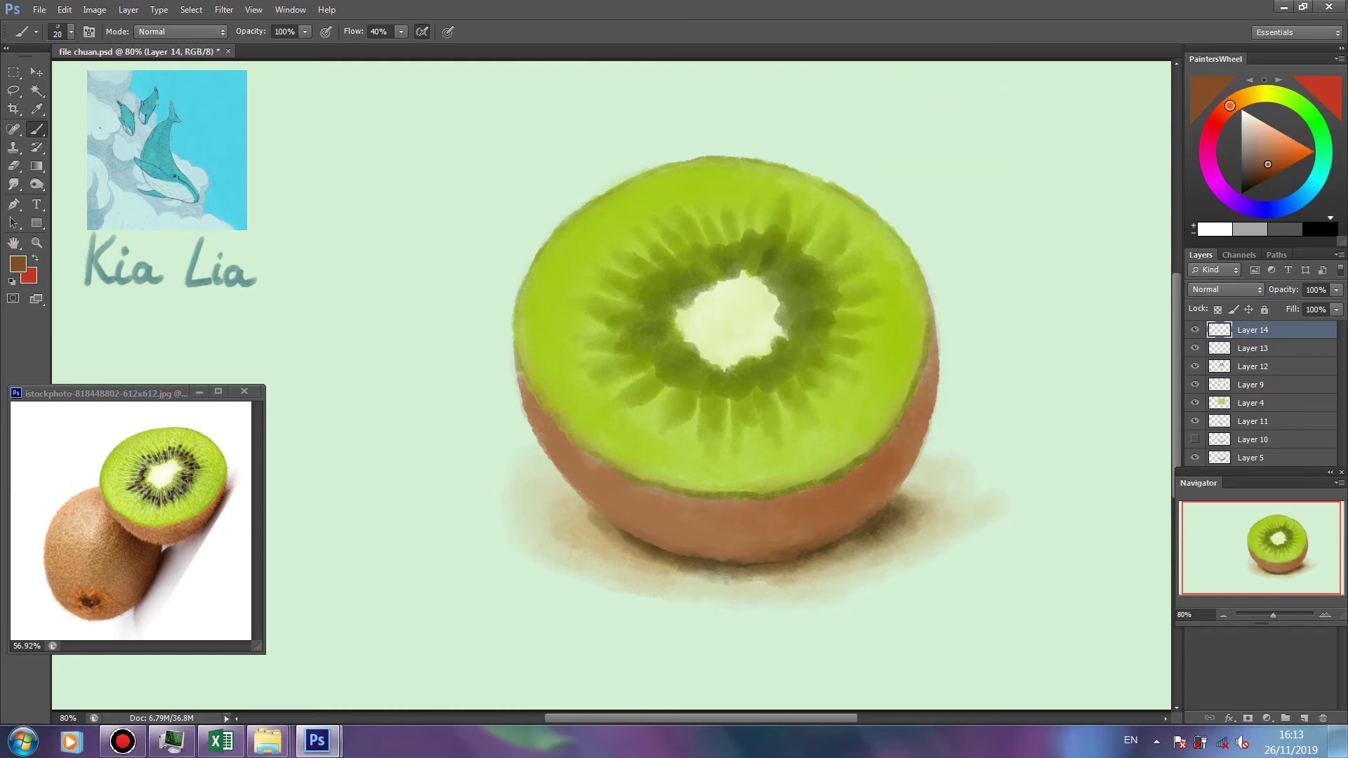
pyautogui.moveTo(891, 450); pyautogui.dragTo(923, 362)
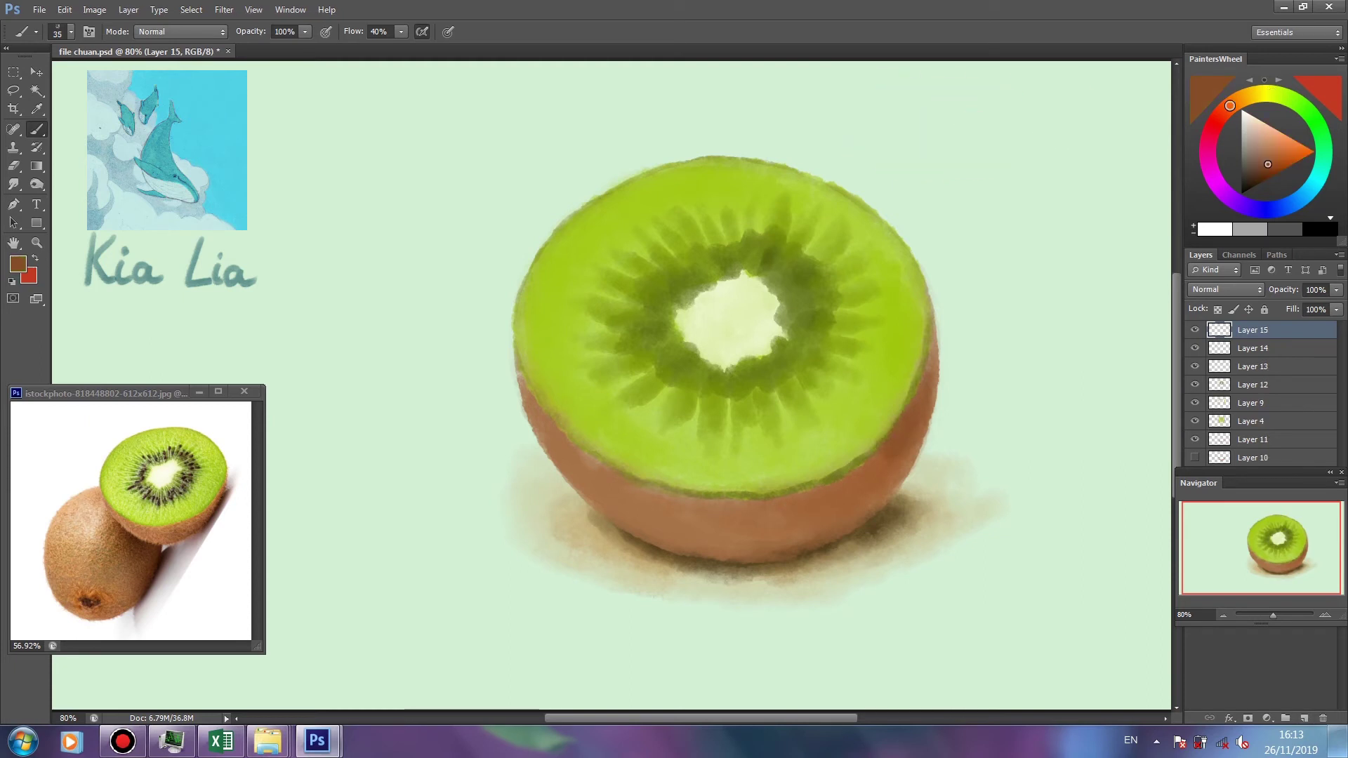
# Darken the lower skin edge and bottom with a deeper brown.
pyautogui.keyDown('alt'); pyautogui.click(913, 422); pyautogui.keyUp('alt')
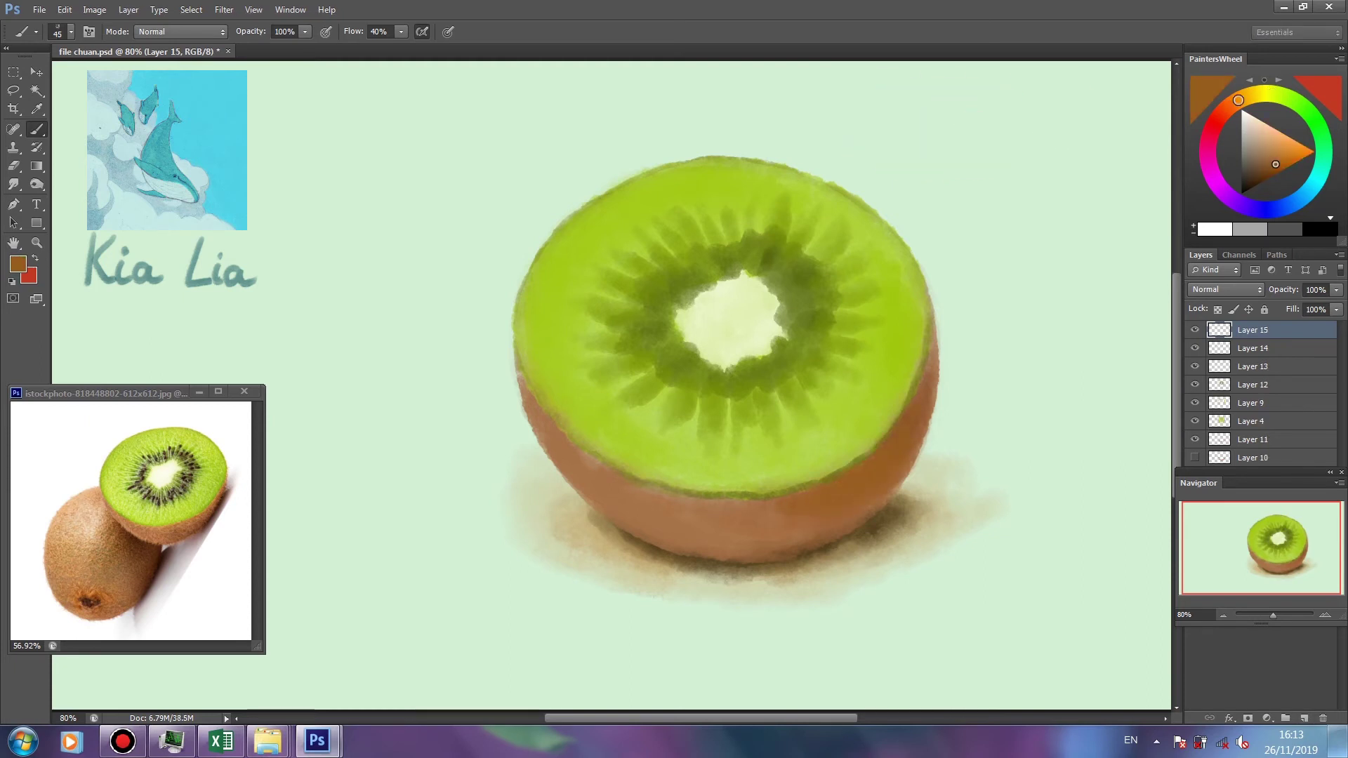
pyautogui.moveTo(761, 520); pyautogui.dragTo(643, 488)
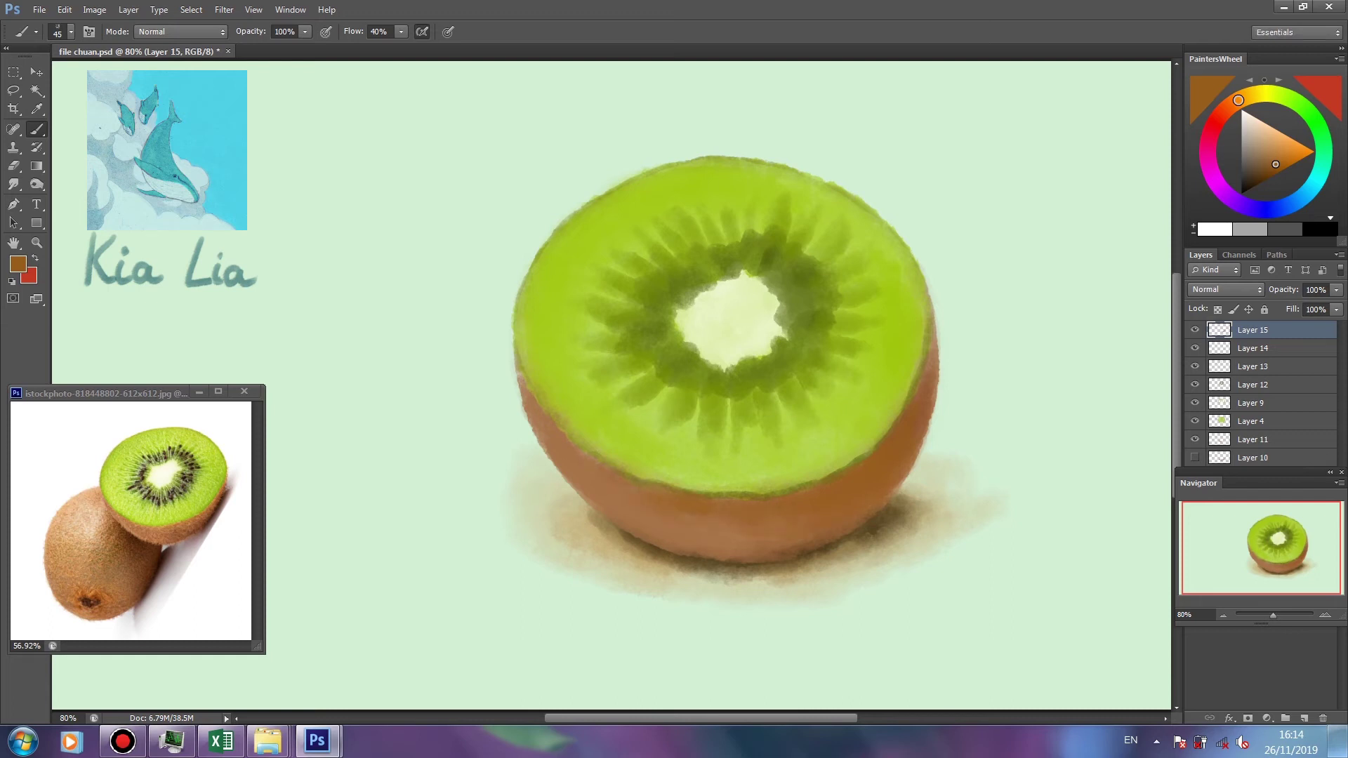
pyautogui.keyDown('alt'); pyautogui.click(660, 499); pyautogui.keyUp('alt')
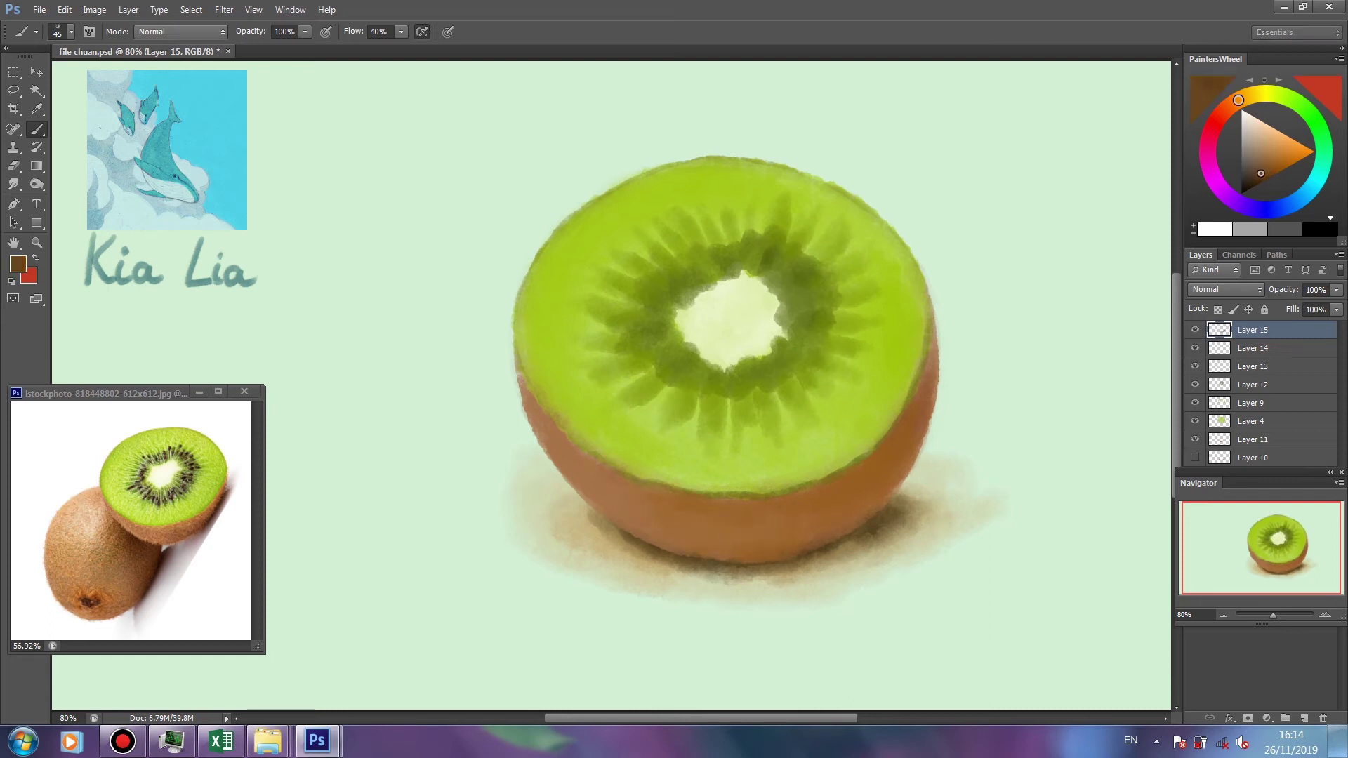
pyautogui.moveTo(909, 418)
pyautogui.mouseDown()
pyautogui.moveTo(871, 470)
pyautogui.moveTo(804, 502)
pyautogui.moveTo(737, 509)
pyautogui.mouseUp()
pyautogui.moveTo(877, 499); pyautogui.dragTo(752, 548)
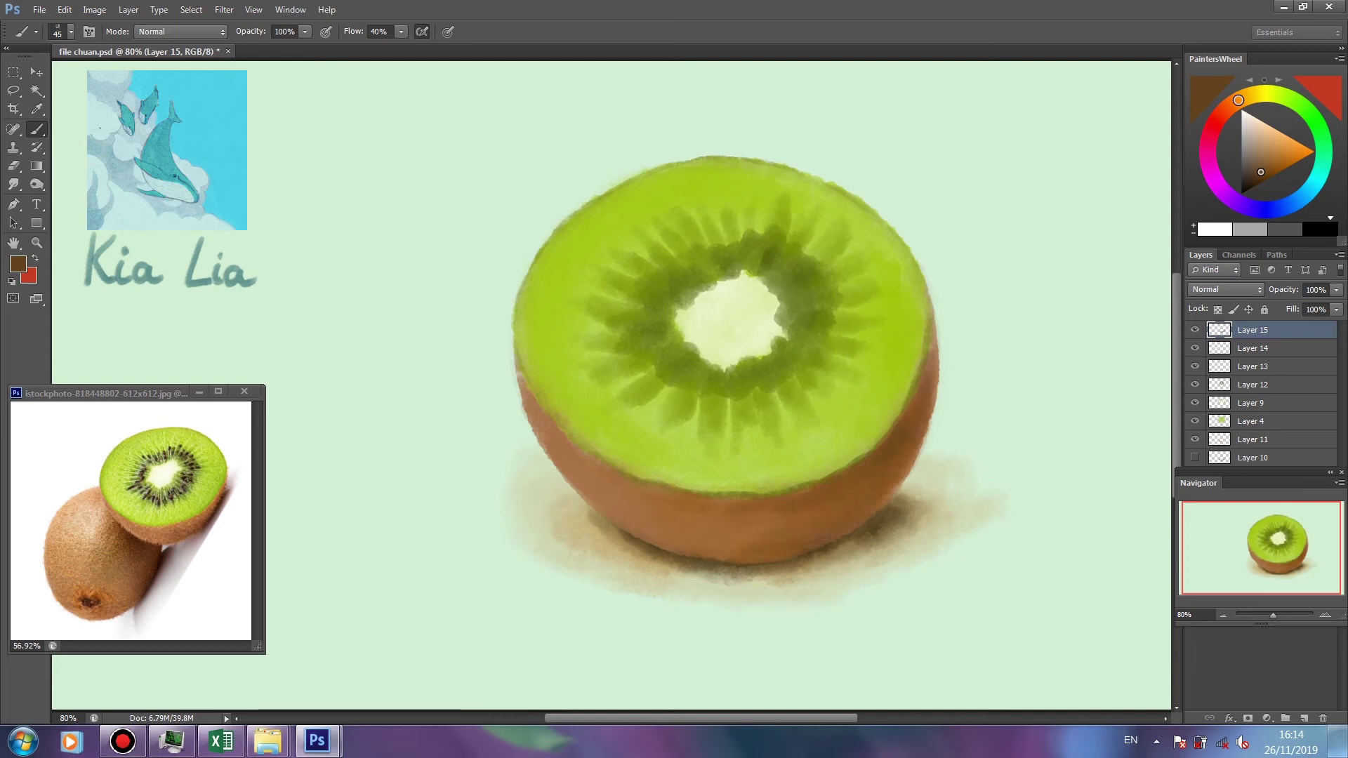
# On another new layer, add olive-green marks at the inner seed ring.
pyautogui.hotkey('ctrl', 'shift', 'alt', 'n')
pyautogui.keyDown('alt'); pyautogui.click(758, 279); pyautogui.keyUp('alt')
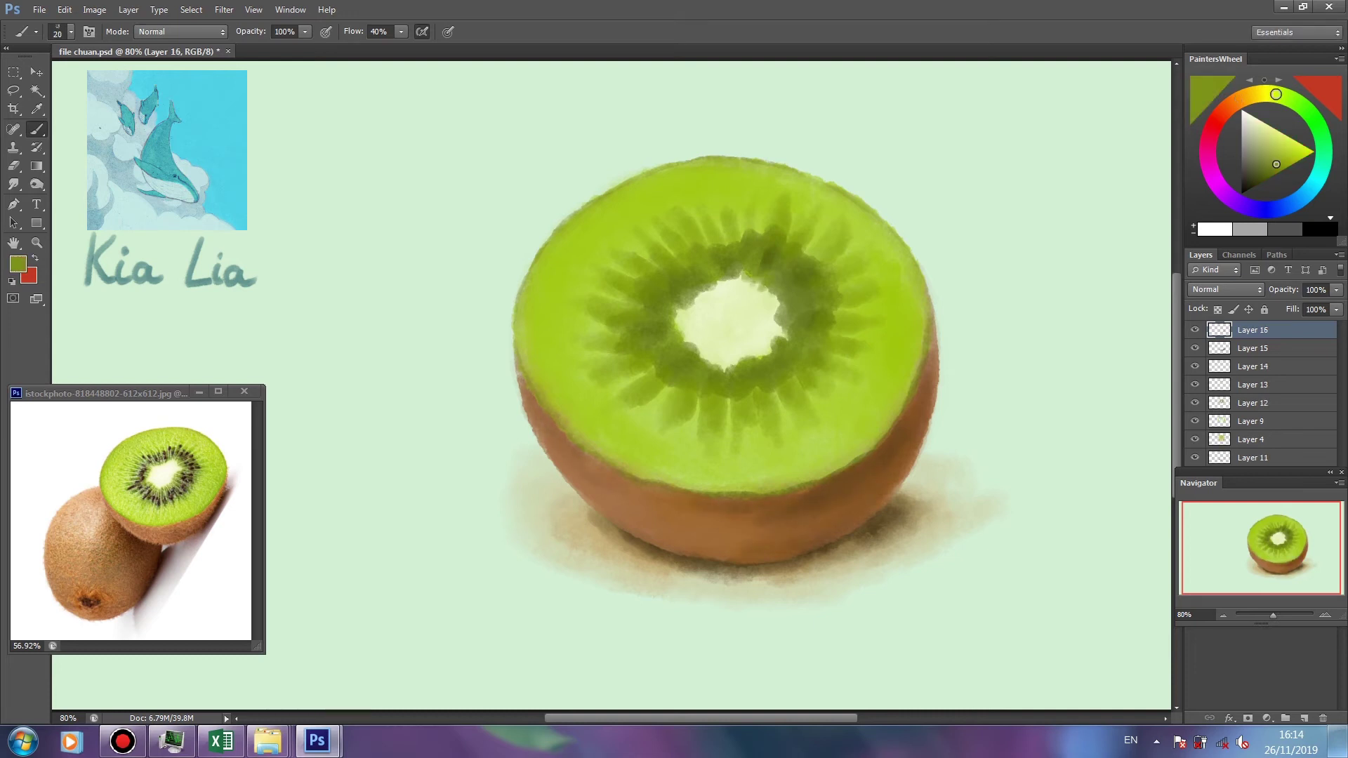
pyautogui.moveTo(683, 311); pyautogui.dragTo(681, 330)
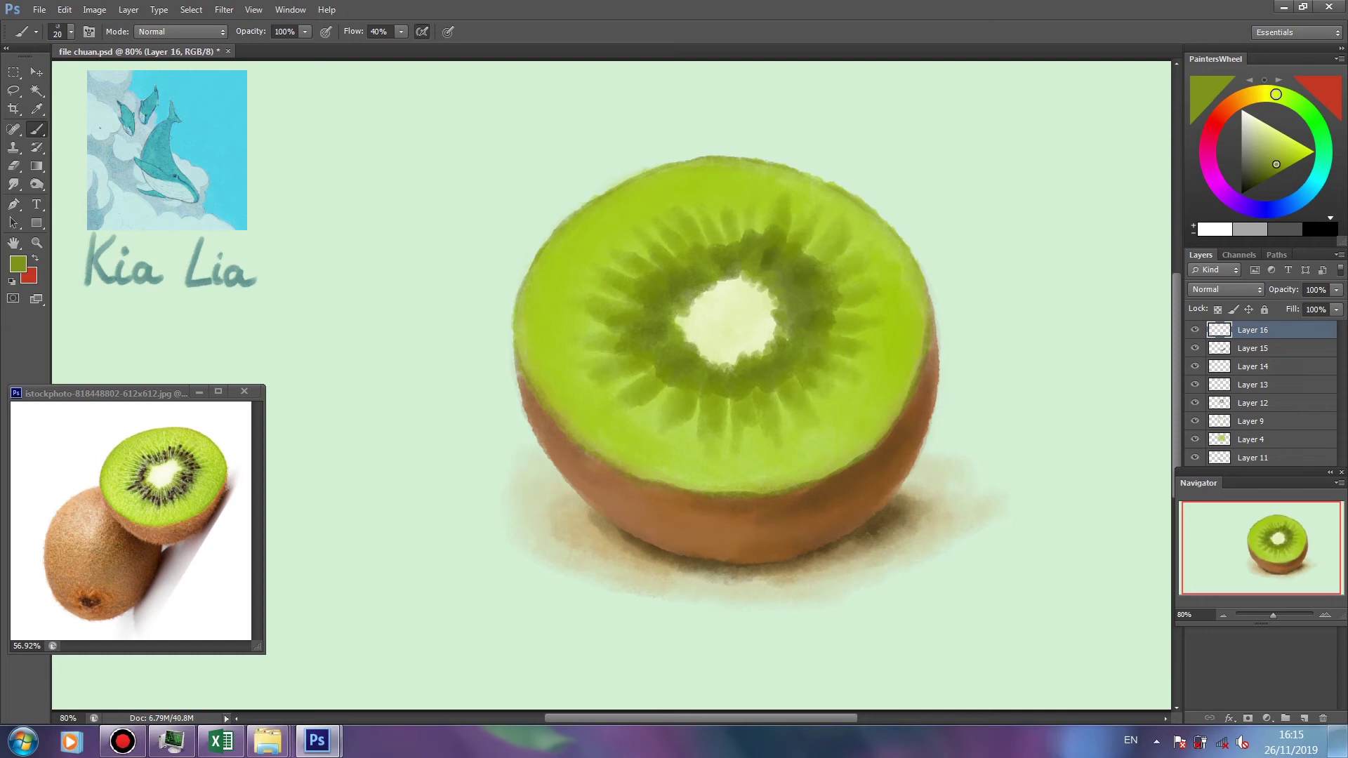
pyautogui.press('[')
pyautogui.press('[')
pyautogui.press('[')
pyautogui.keyDown('alt'); pyautogui.click(542, 432); pyautogui.keyUp('alt')
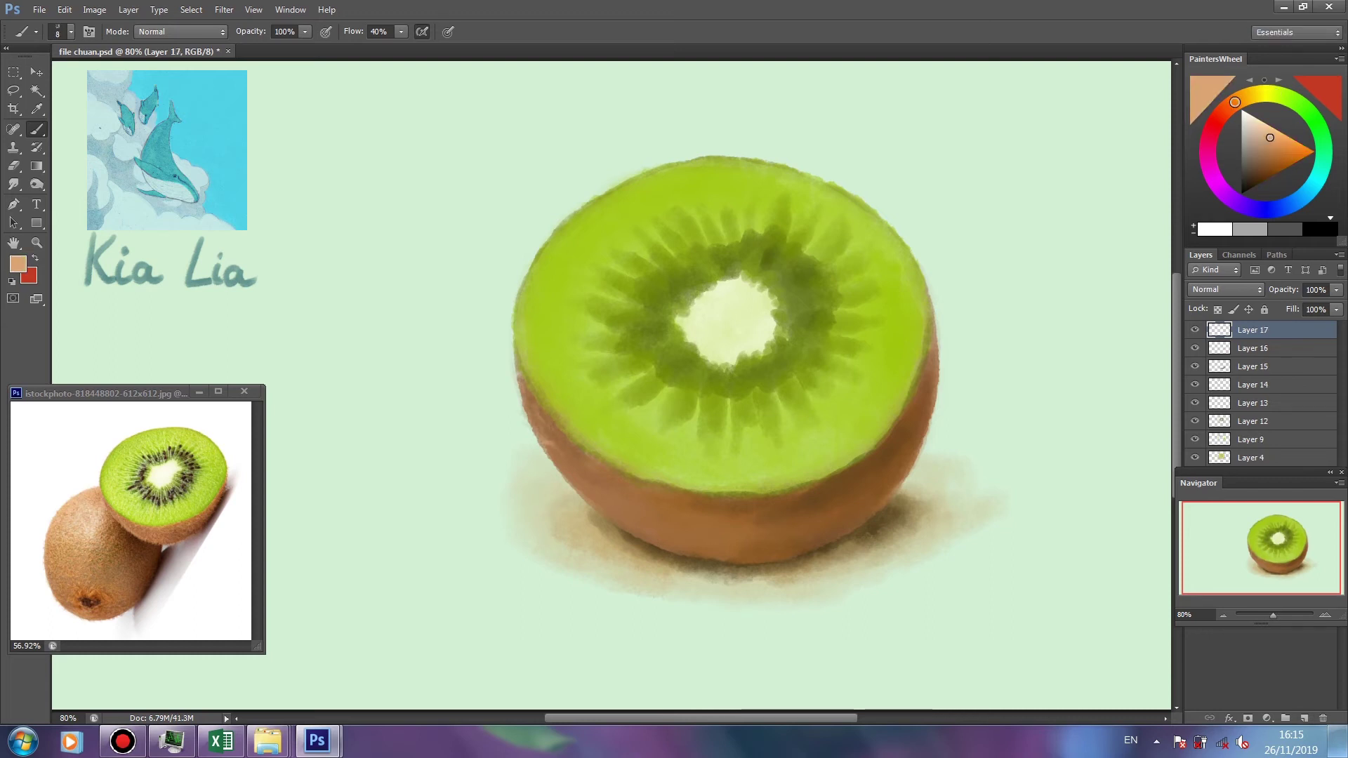
# Adjust the sampled tan to a lighter, more saturated orange and add a new layer.
pyautogui.moveTo(1269, 138); pyautogui.dragTo(1285, 145)
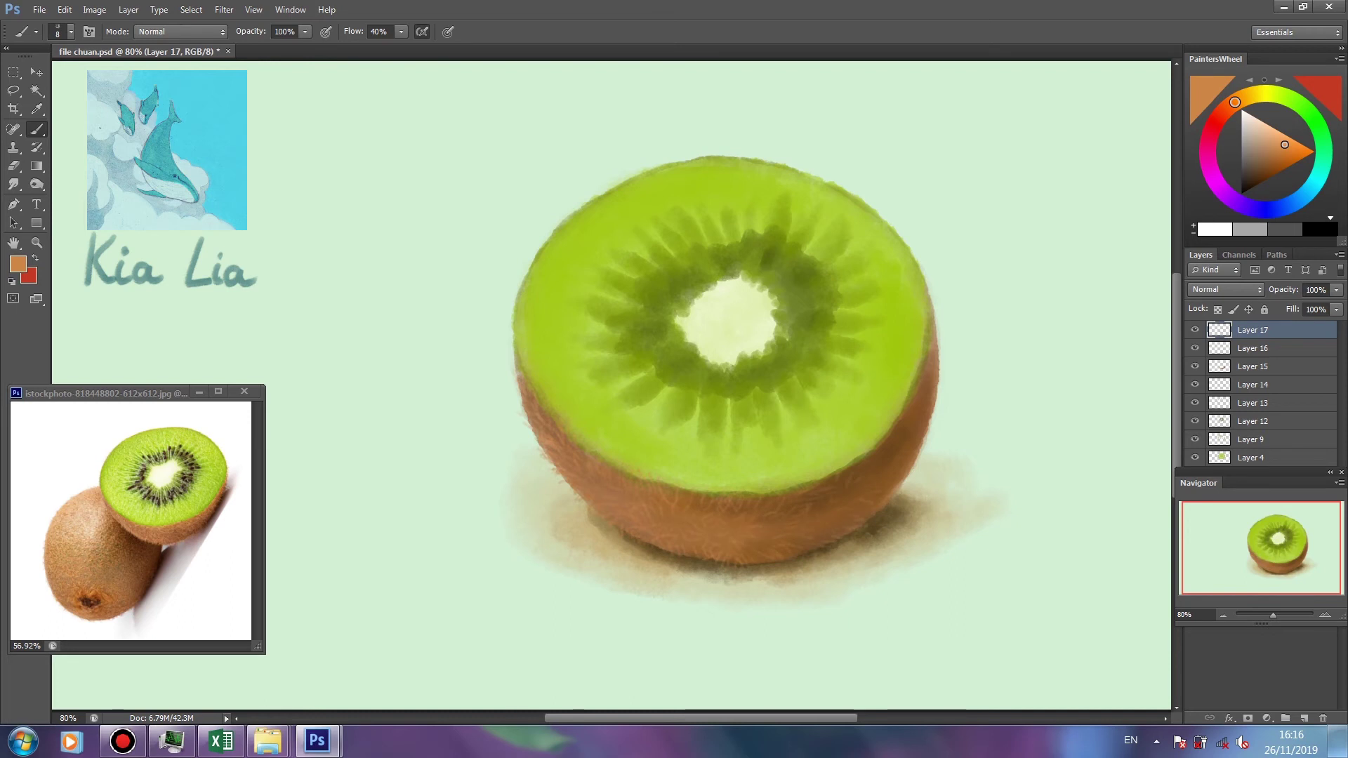
pyautogui.moveTo(1285, 145); pyautogui.dragTo(1286, 136)
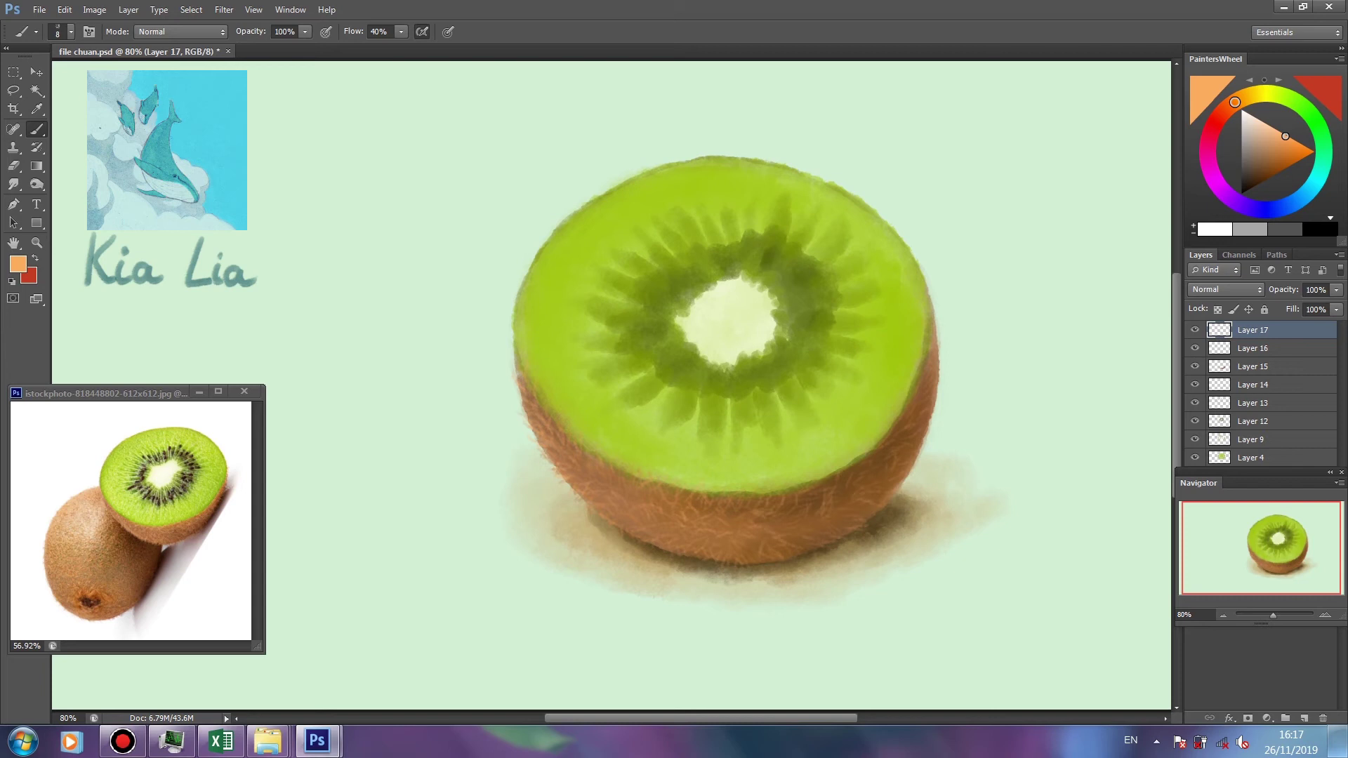
pyautogui.hotkey('ctrl', 'shift', 'alt', 'n')
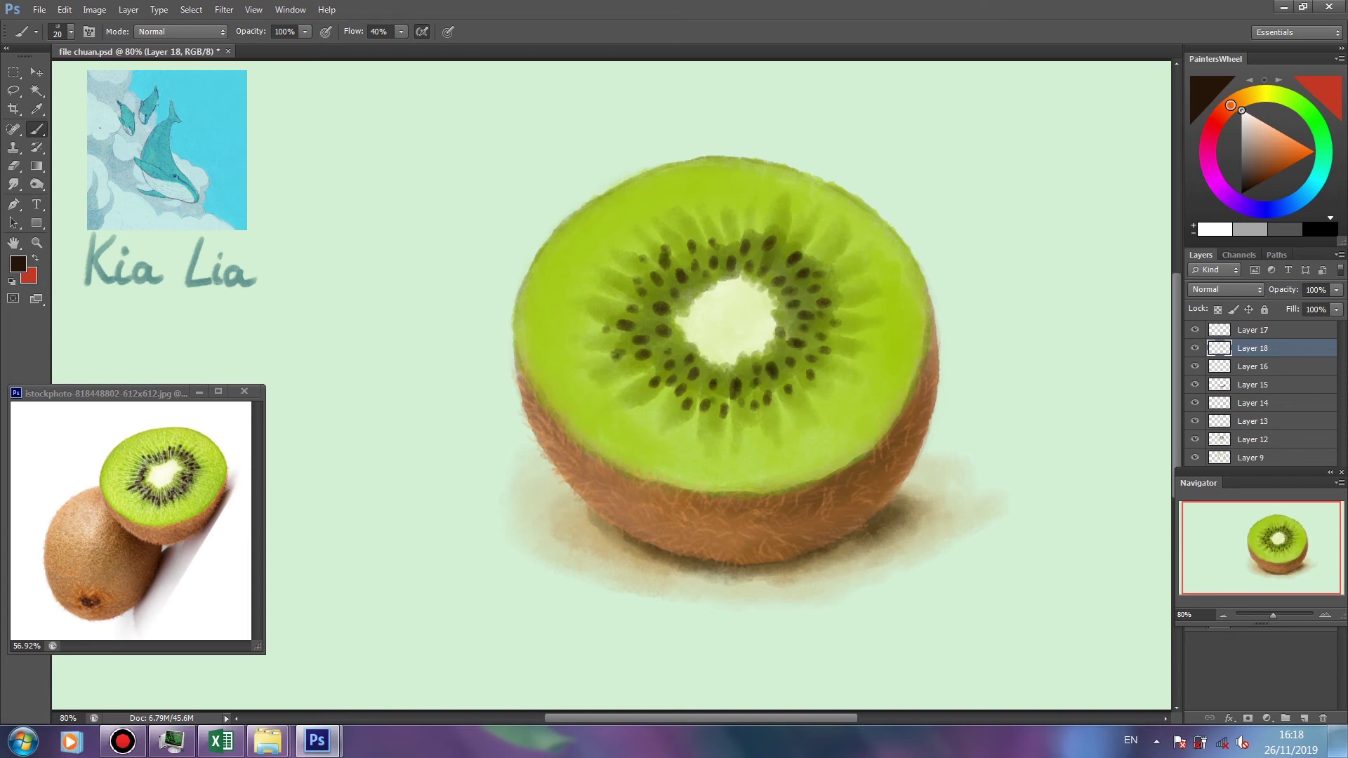
# Add Layer 19 for seed highlights with a light peach colour and a smaller brush.
pyautogui.click(1304, 719)
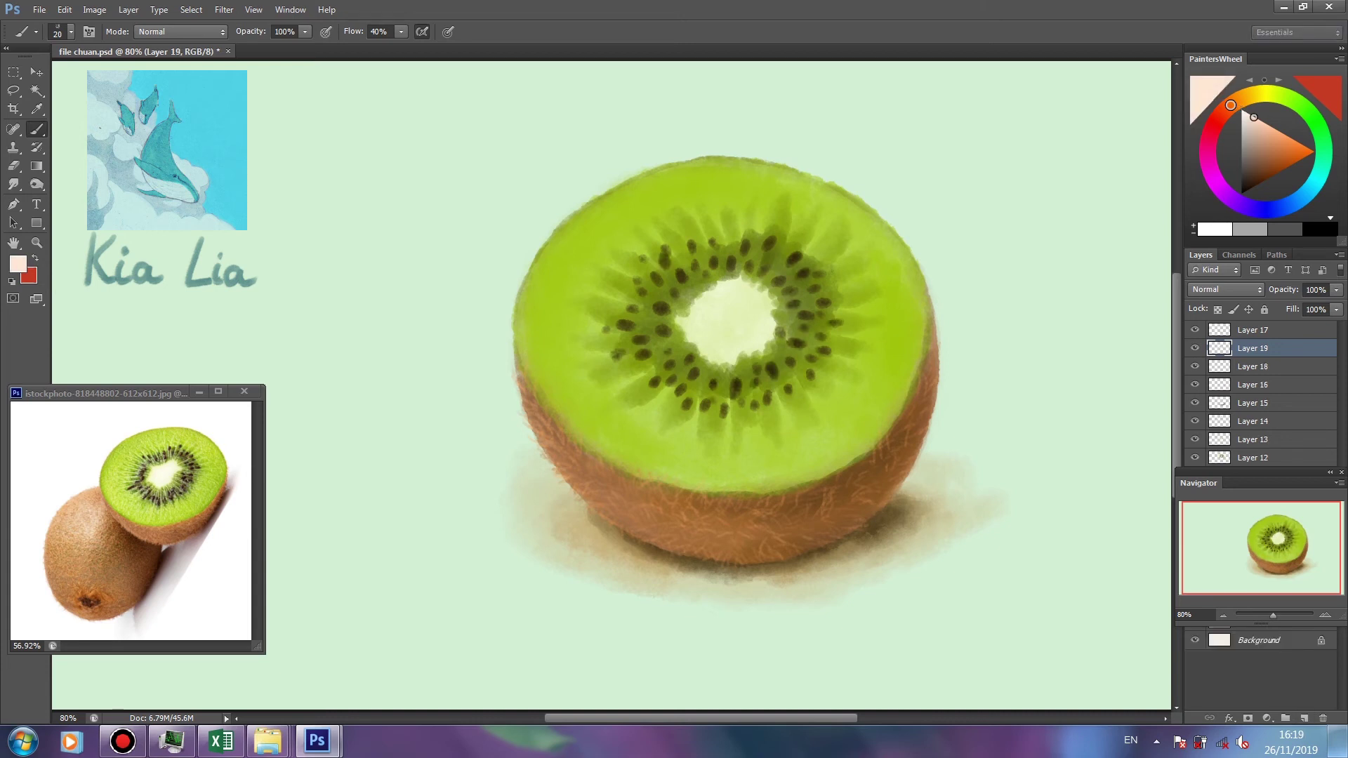
pyautogui.click(1266, 124)
pyautogui.press('[')
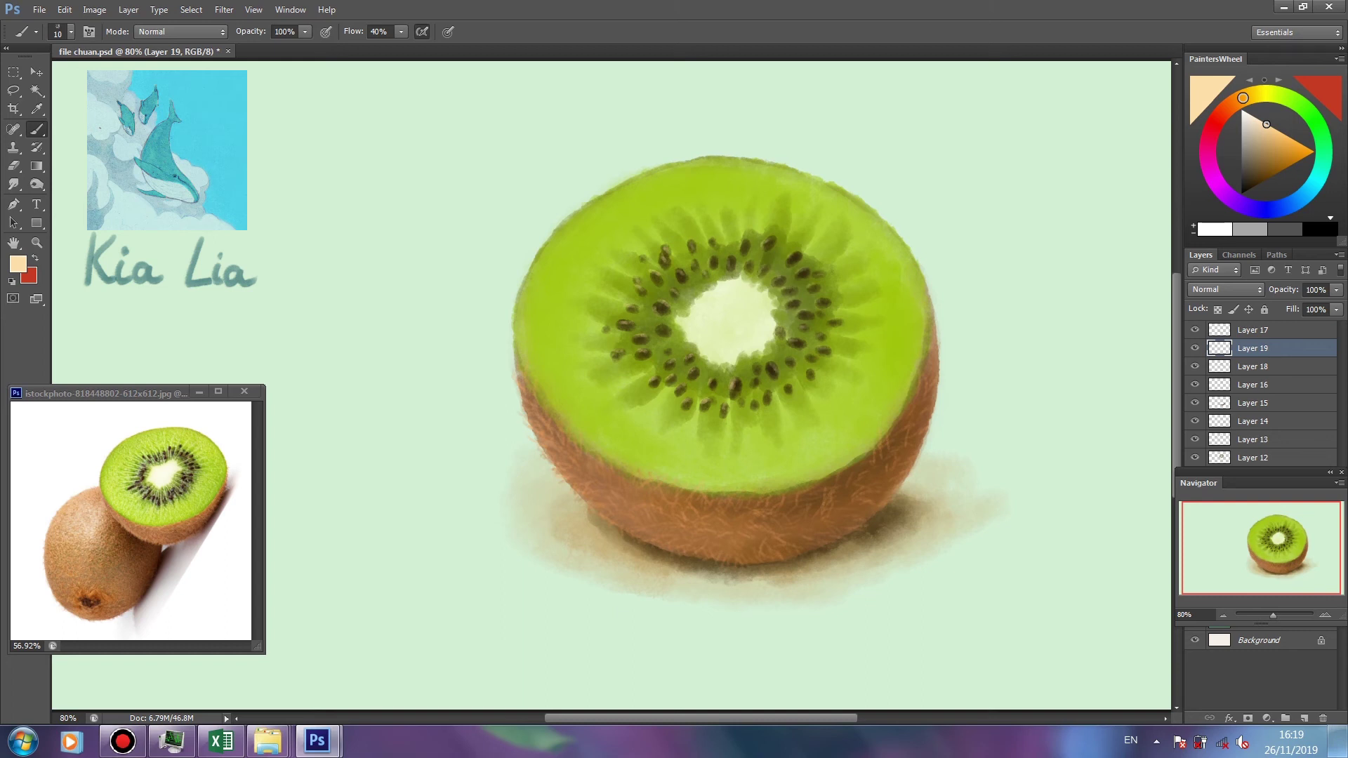
# On a new layer, paint dark olive-green strokes on both sides of the seed ring.
pyautogui.hotkey('ctrl', 'shift', 'alt', 'n')
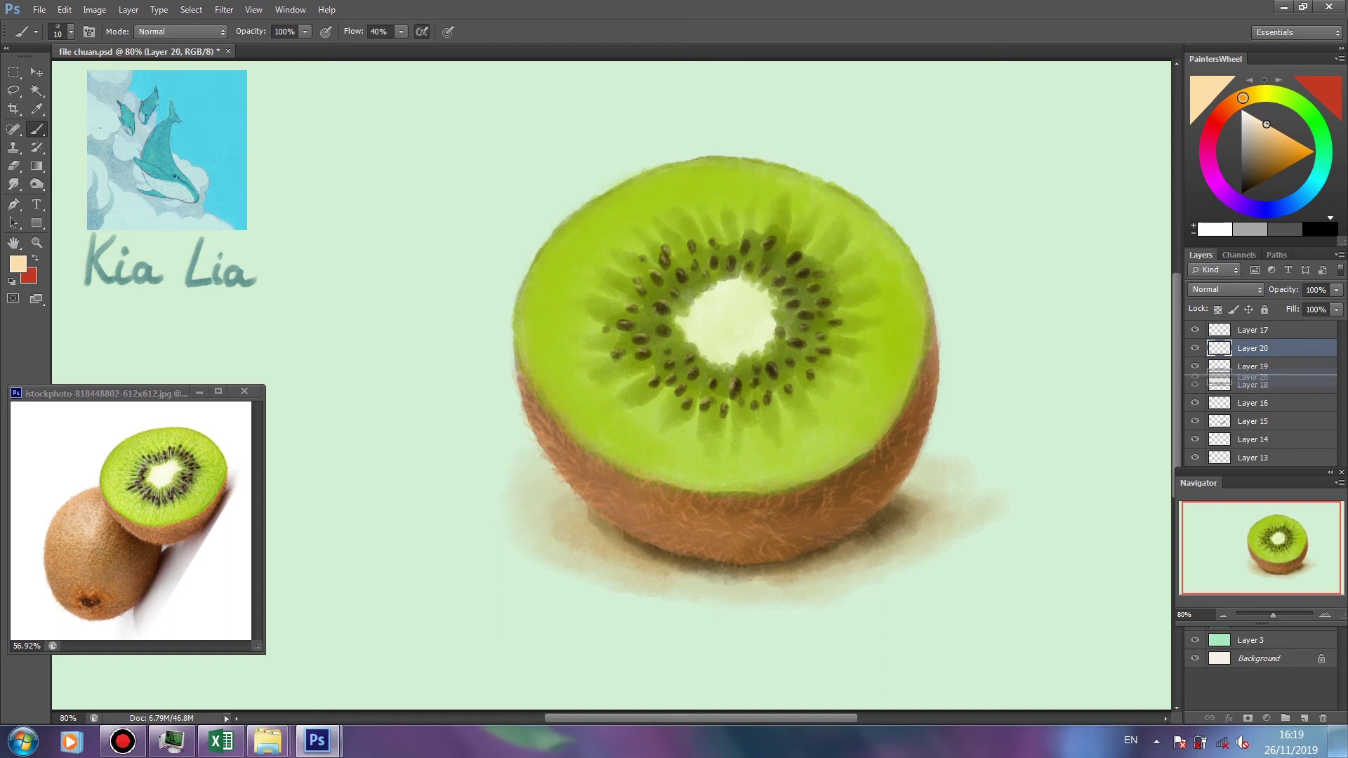
pyautogui.press(']')
pyautogui.press(']')
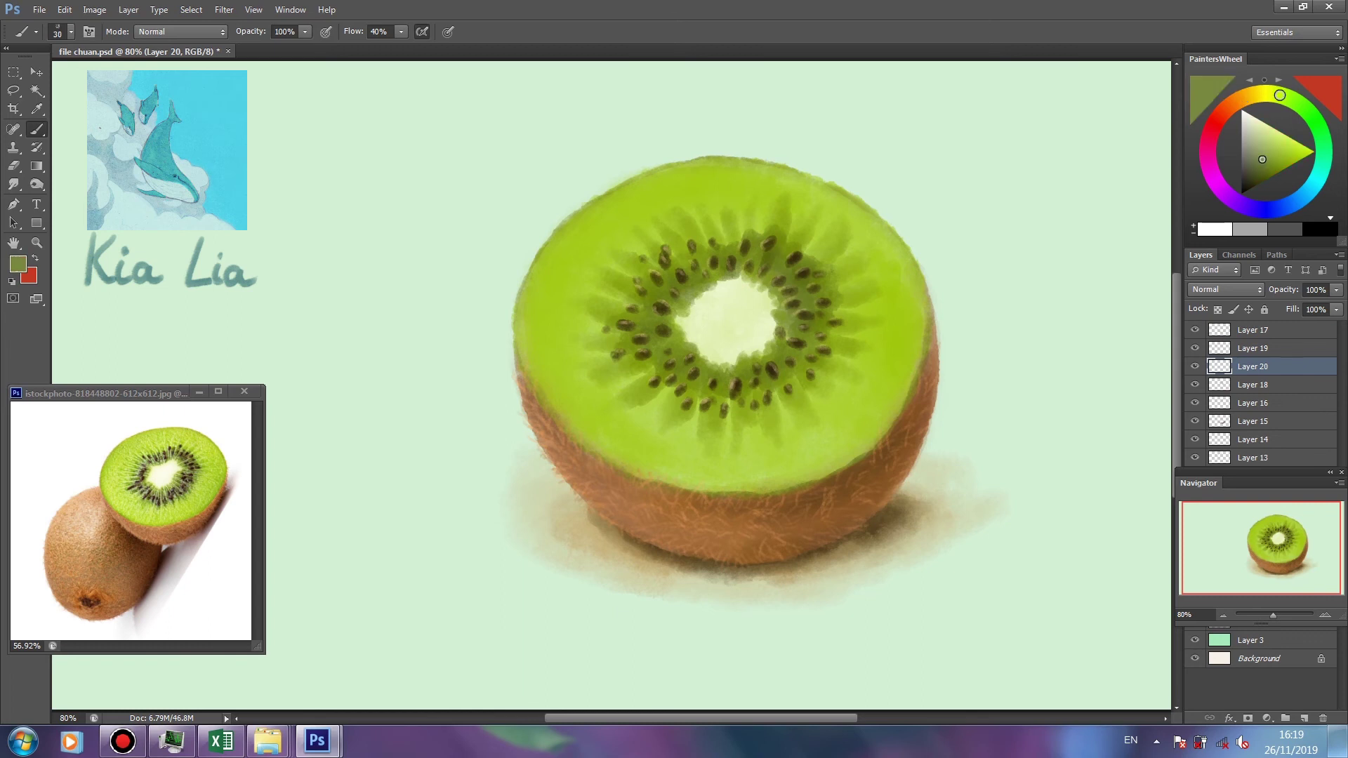
pyautogui.keyDown('alt'); pyautogui.click(722, 401); pyautogui.keyUp('alt')
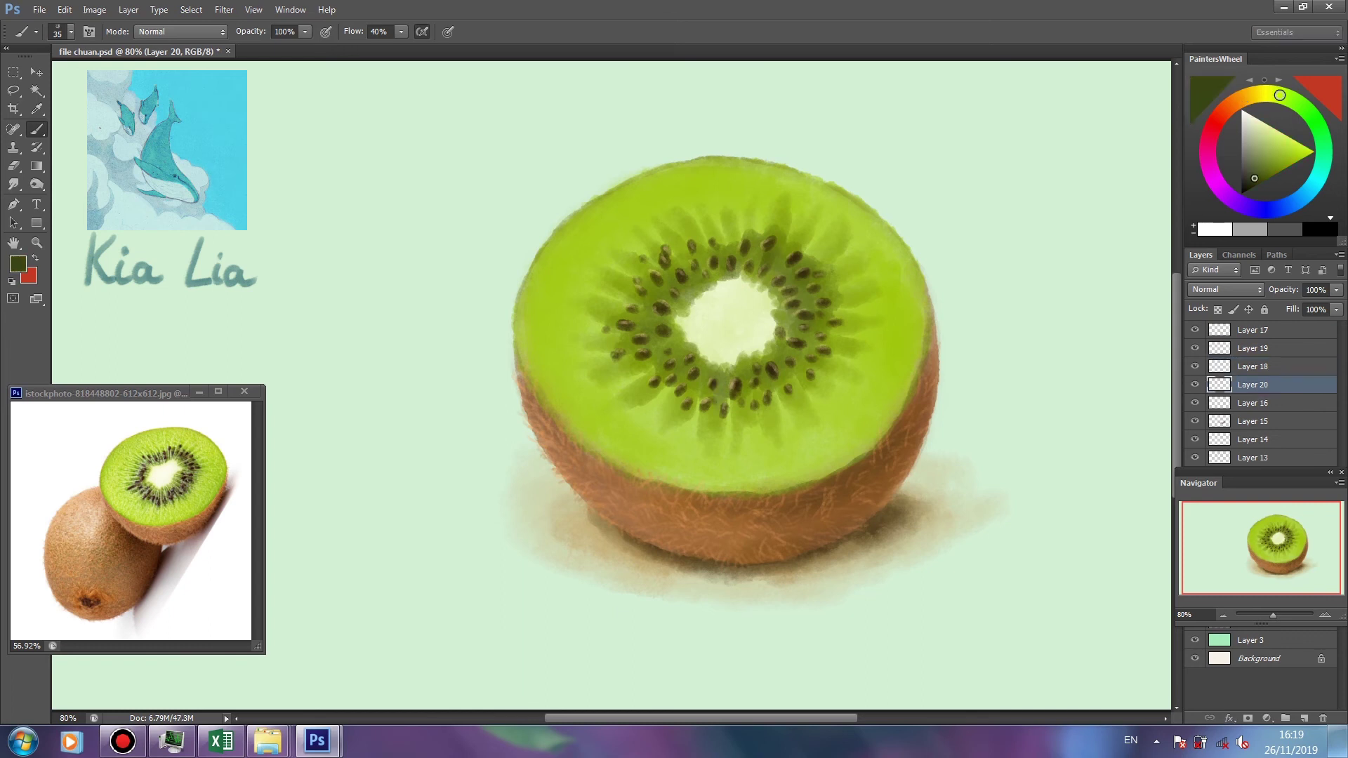
pyautogui.press('[')
pyautogui.moveTo(684, 386); pyautogui.dragTo(632, 341)
pyautogui.moveTo(766, 368)
pyautogui.mouseDown()
pyautogui.moveTo(762, 393)
pyautogui.moveTo(811, 323)
pyautogui.moveTo(772, 242)
pyautogui.moveTo(711, 247)
pyautogui.moveTo(639, 330)
pyautogui.mouseUp()
# Enlarge the brush slightly and add Layer 21 with a pale yellow-green colour.
pyautogui.press(']')
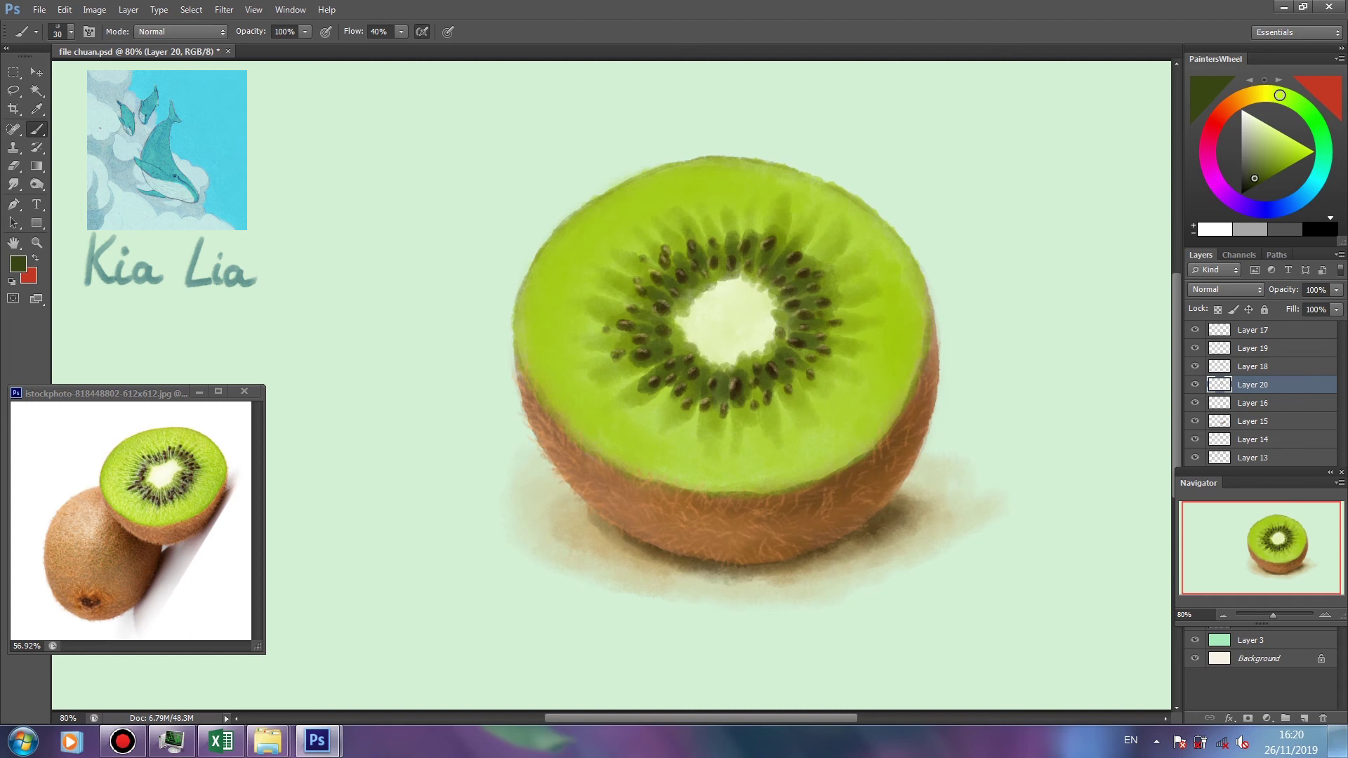
pyautogui.hotkey('ctrl', 'shift', 'alt', 'n')
pyautogui.keyDown('alt'); pyautogui.click(727, 320); pyautogui.keyUp('alt')
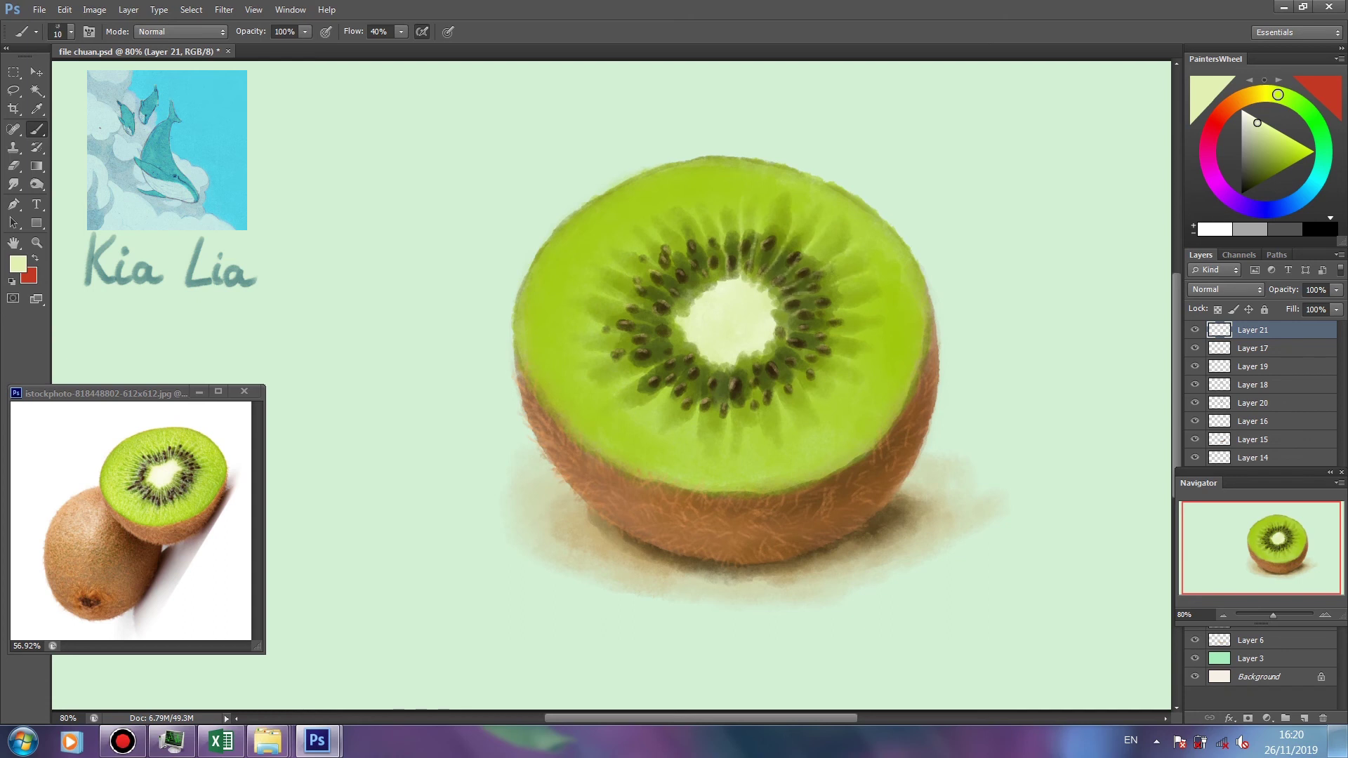
# Dab pale yellow-green highlights near the seed ring, the core's upper-left edge and upper-right seeds.
pyautogui.moveTo(707, 284); pyautogui.dragTo(692, 242)
pyautogui.moveTo(708, 294); pyautogui.dragTo(705, 256)
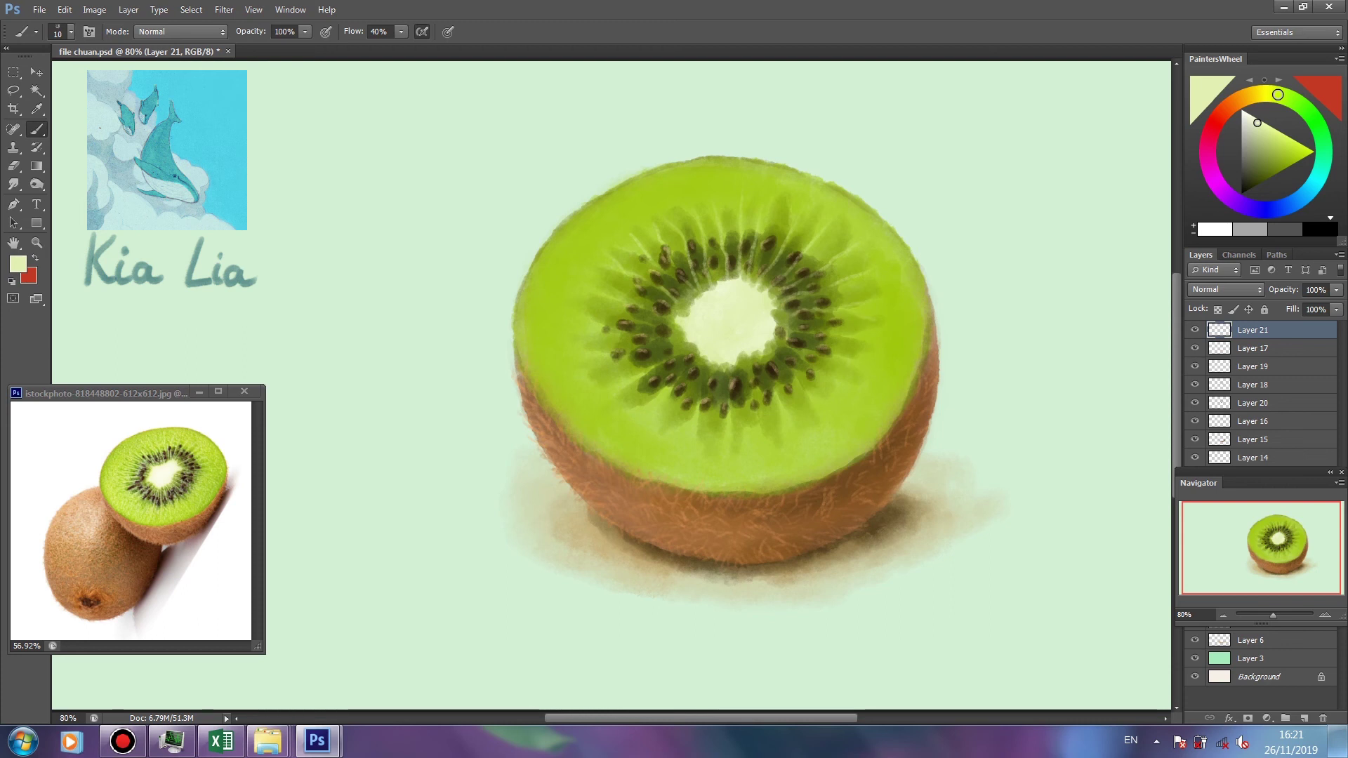
pyautogui.moveTo(693, 291)
pyautogui.mouseDown()
pyautogui.moveTo(624, 325)
pyautogui.moveTo(632, 351)
pyautogui.mouseUp()
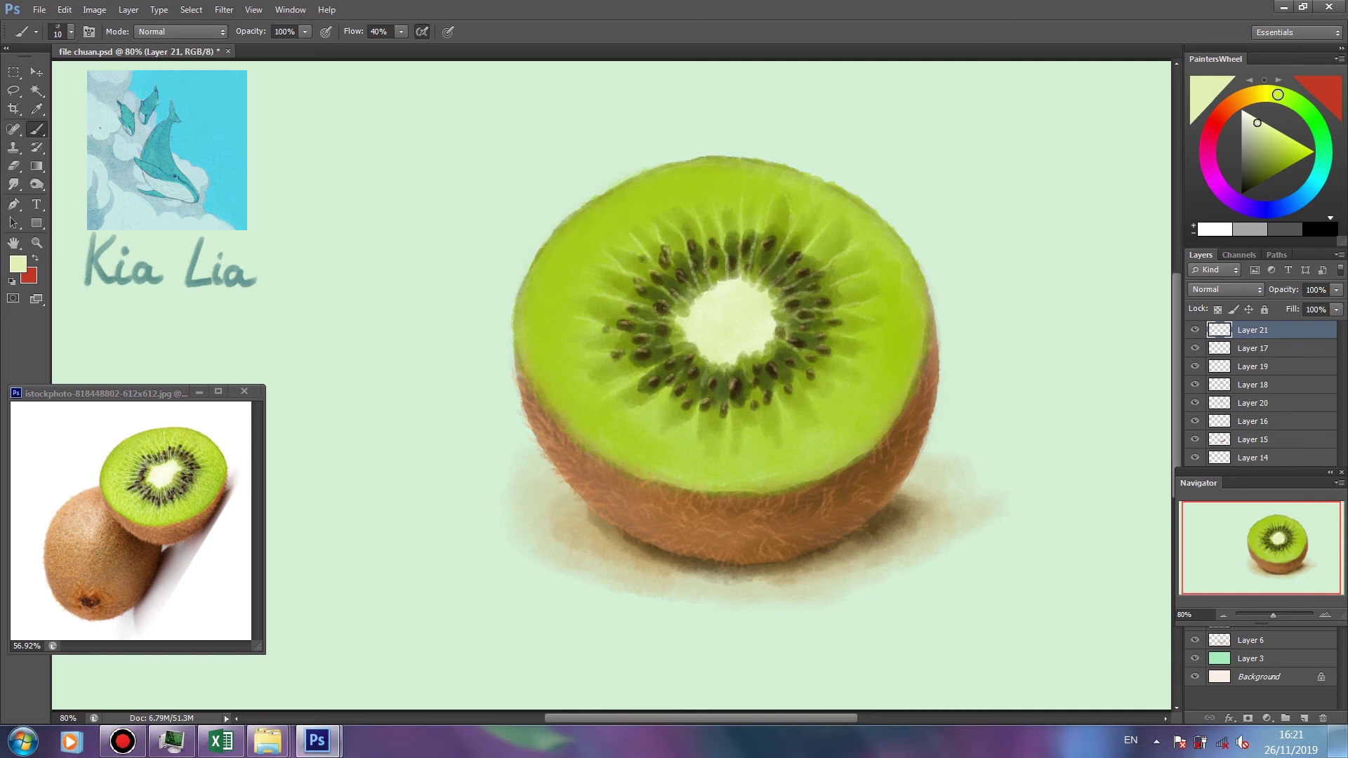
pyautogui.moveTo(780, 249); pyautogui.dragTo(793, 274)
pyautogui.click(1304, 718)
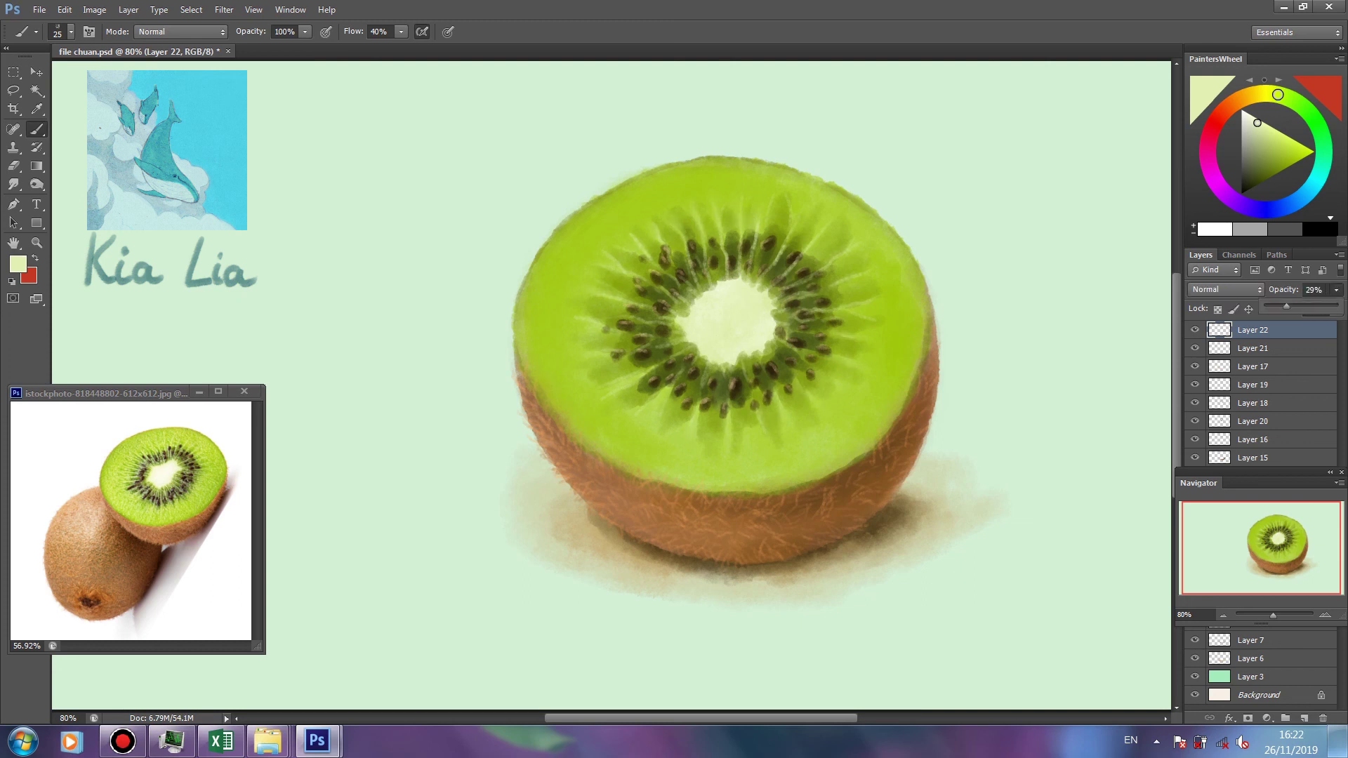
# Lower the current layer's opacity, then add a new 41% layer with a smaller brush.
pyautogui.click(1253, 348)
pyautogui.click(1336, 289)
pyautogui.hotkey('ctrl', 'shift', 'alt', 'n')
pyautogui.press(']')
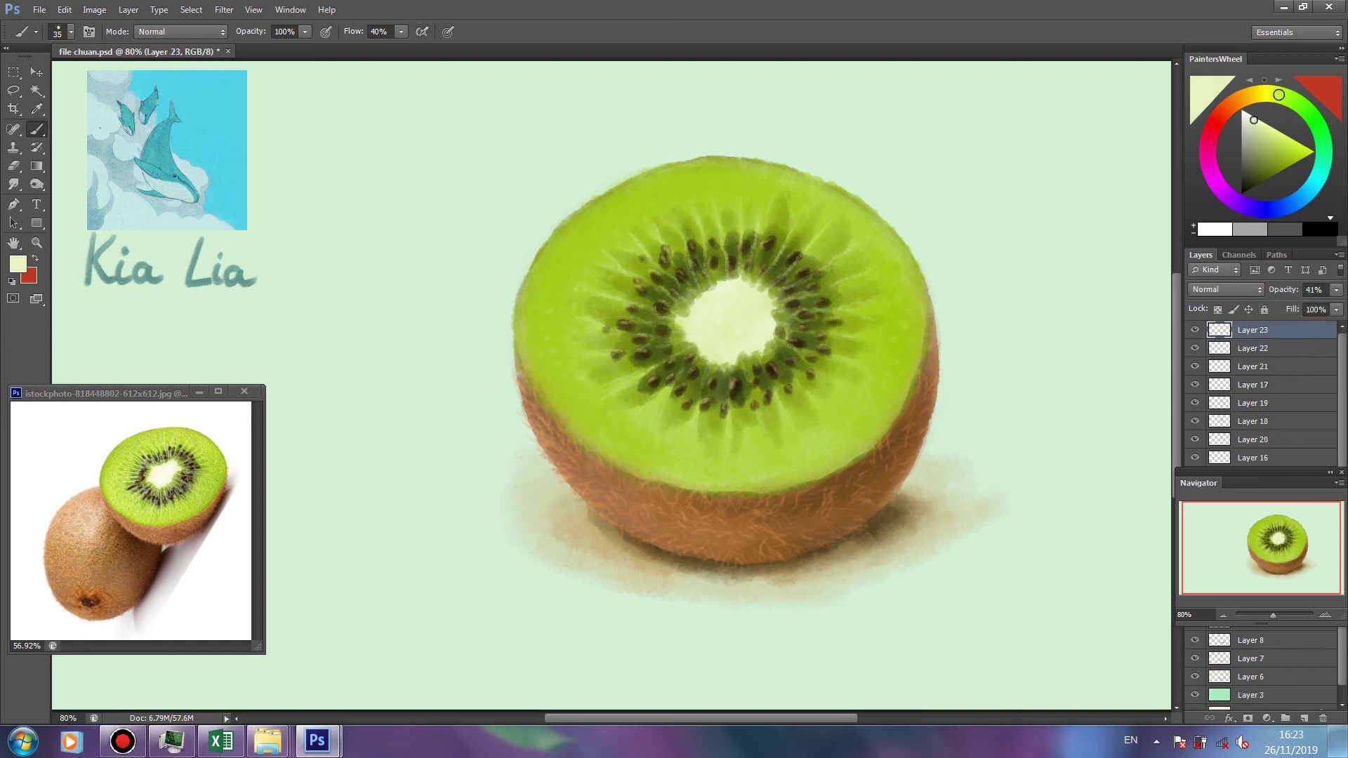
pyautogui.press('[')
# Add more layers up to Layer 28, one at 62%, for orange and olive touches.
pyautogui.hotkey('ctrl', 'shift', 'alt', 'n')
pyautogui.press(']')
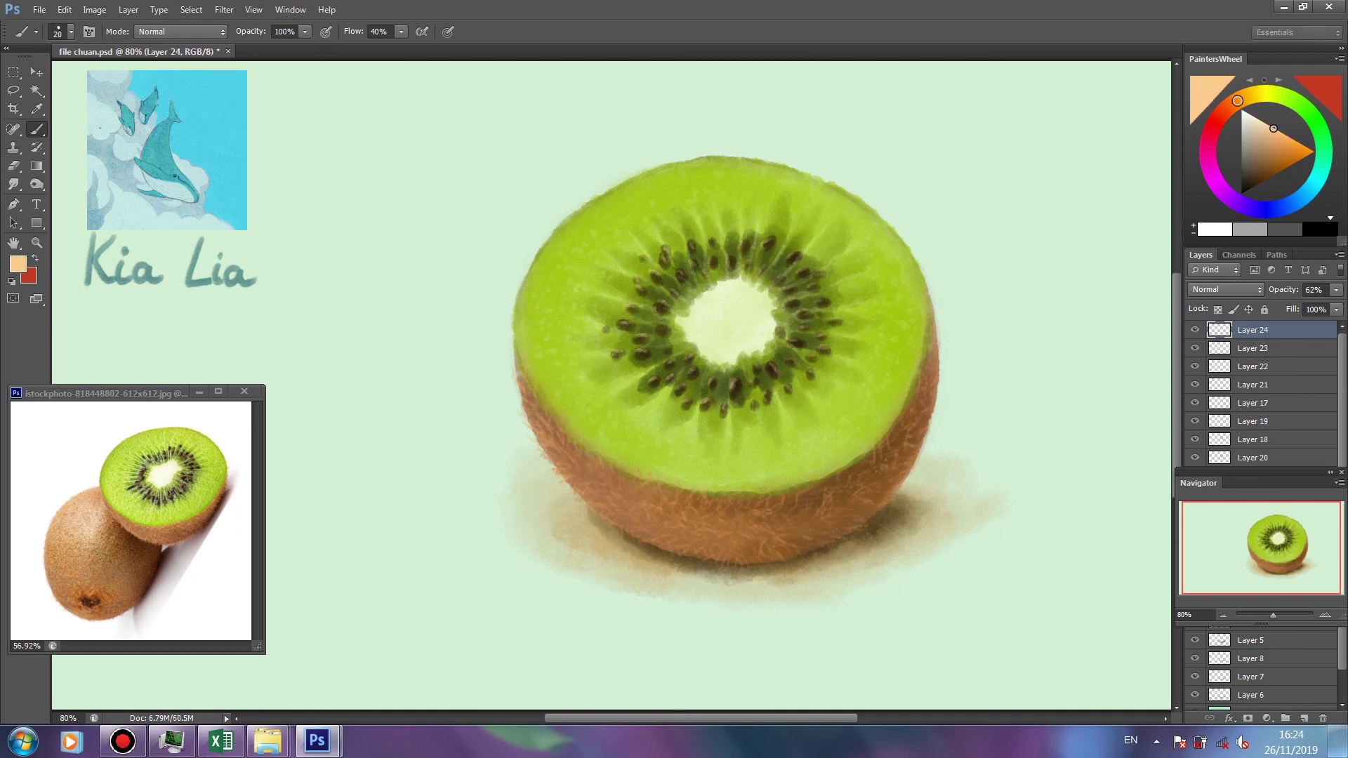
pyautogui.hotkey('ctrl', 'shift', 'alt', 'n')
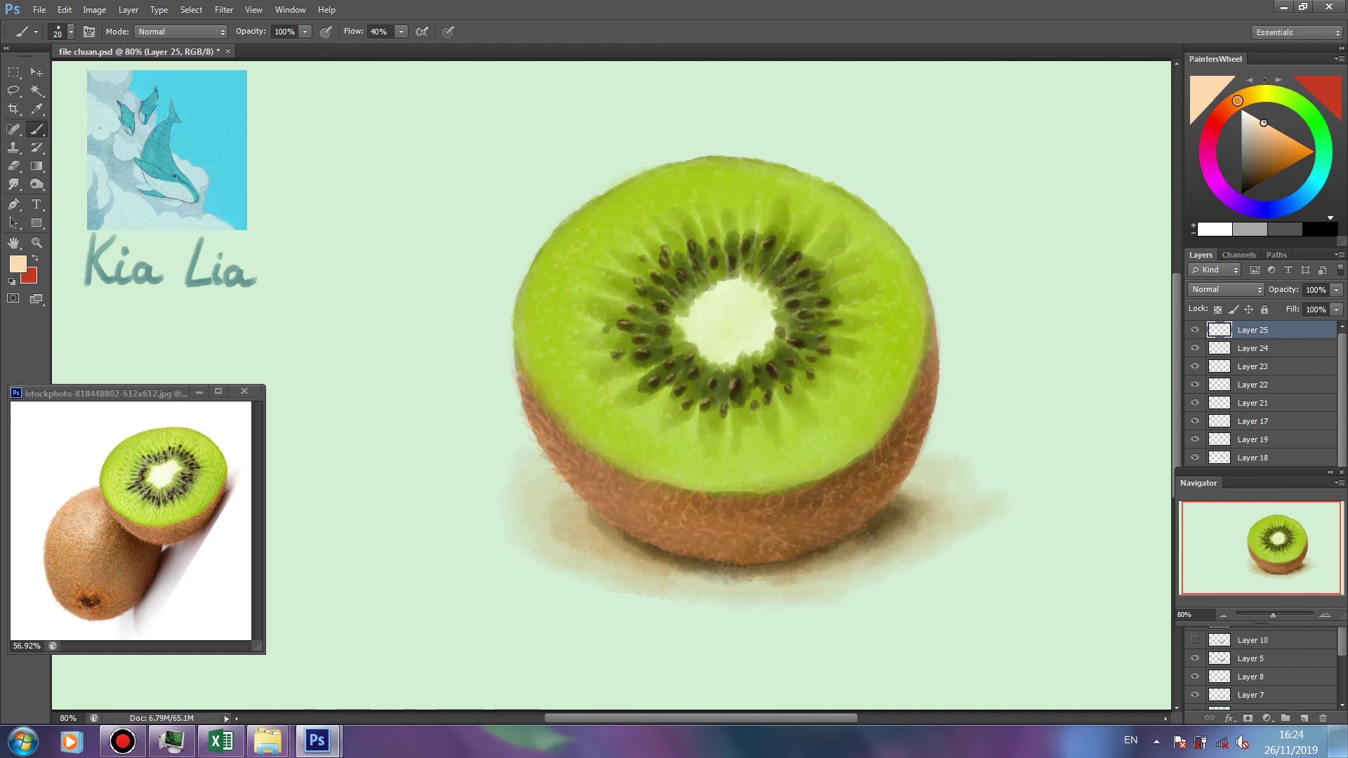
pyautogui.hotkey('ctrl', 'shift', 'alt', 'n')
pyautogui.hotkey('ctrl', 'shift', 'alt', 'n')
pyautogui.hotkey('ctrl', 'shift', 'alt', 'n')
pyautogui.press(']')
pyautogui.press(']')
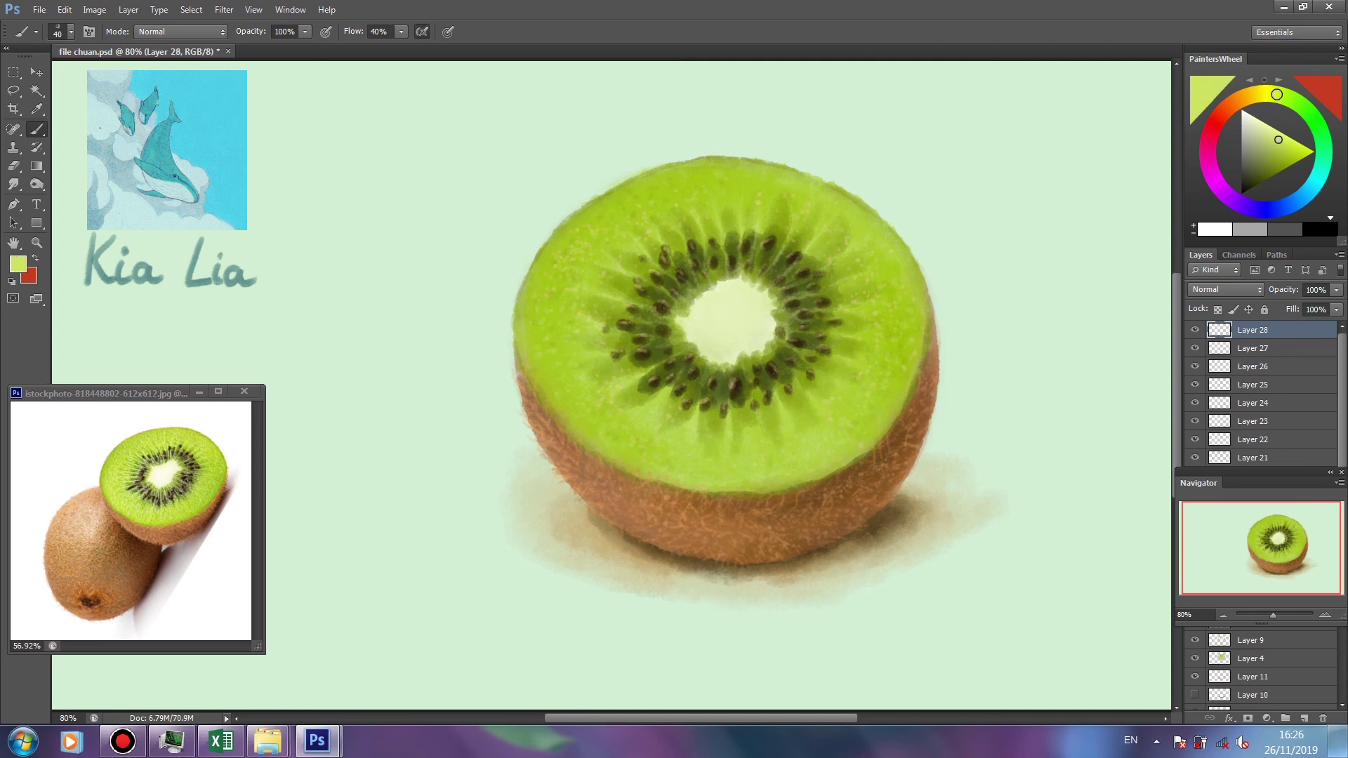
pyautogui.click(1271, 171)
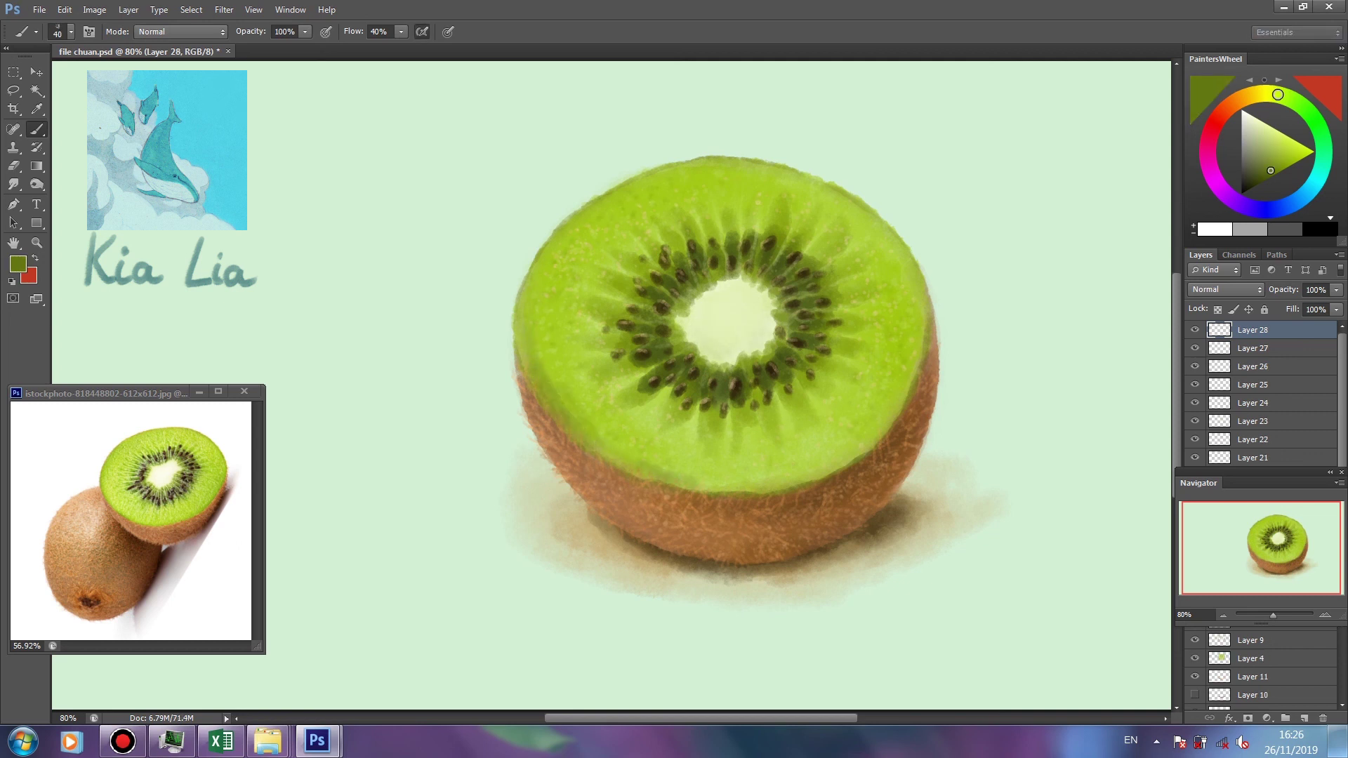
pyautogui.press('e')
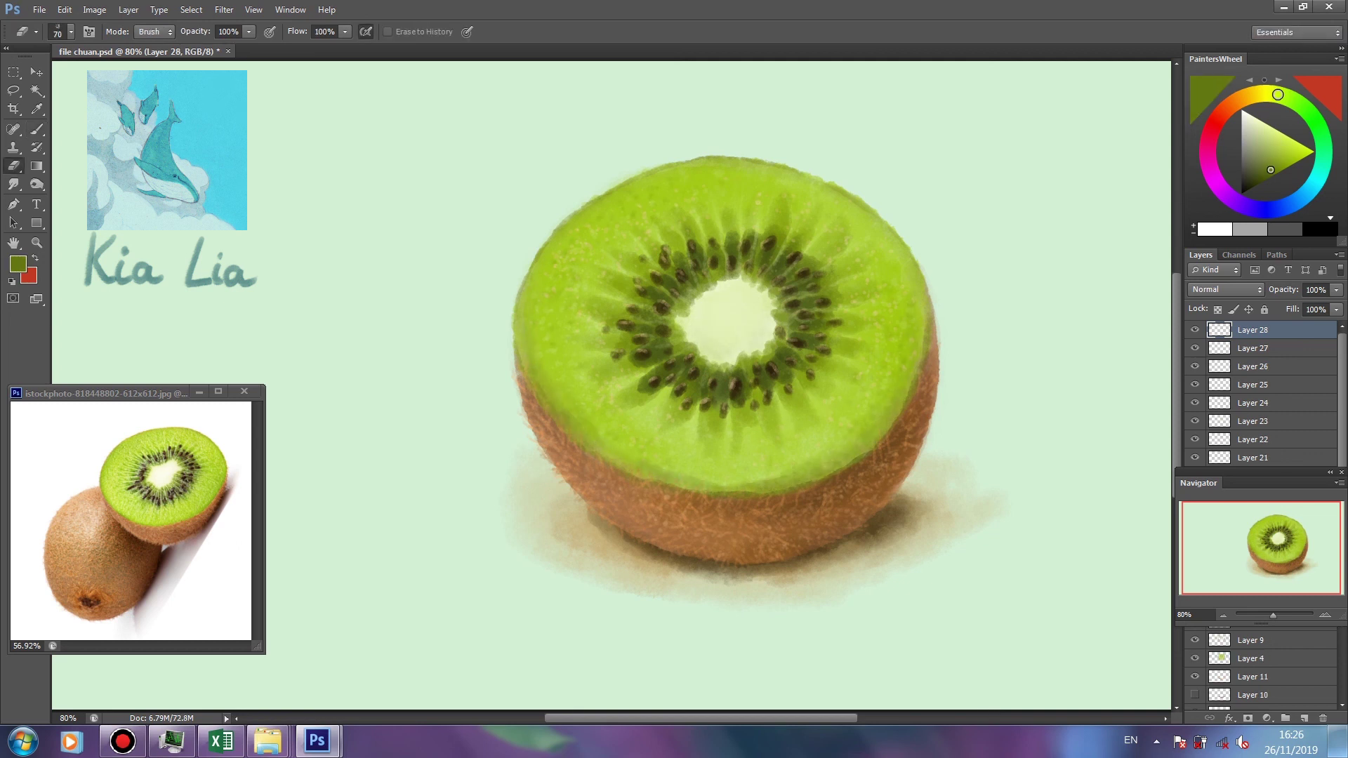